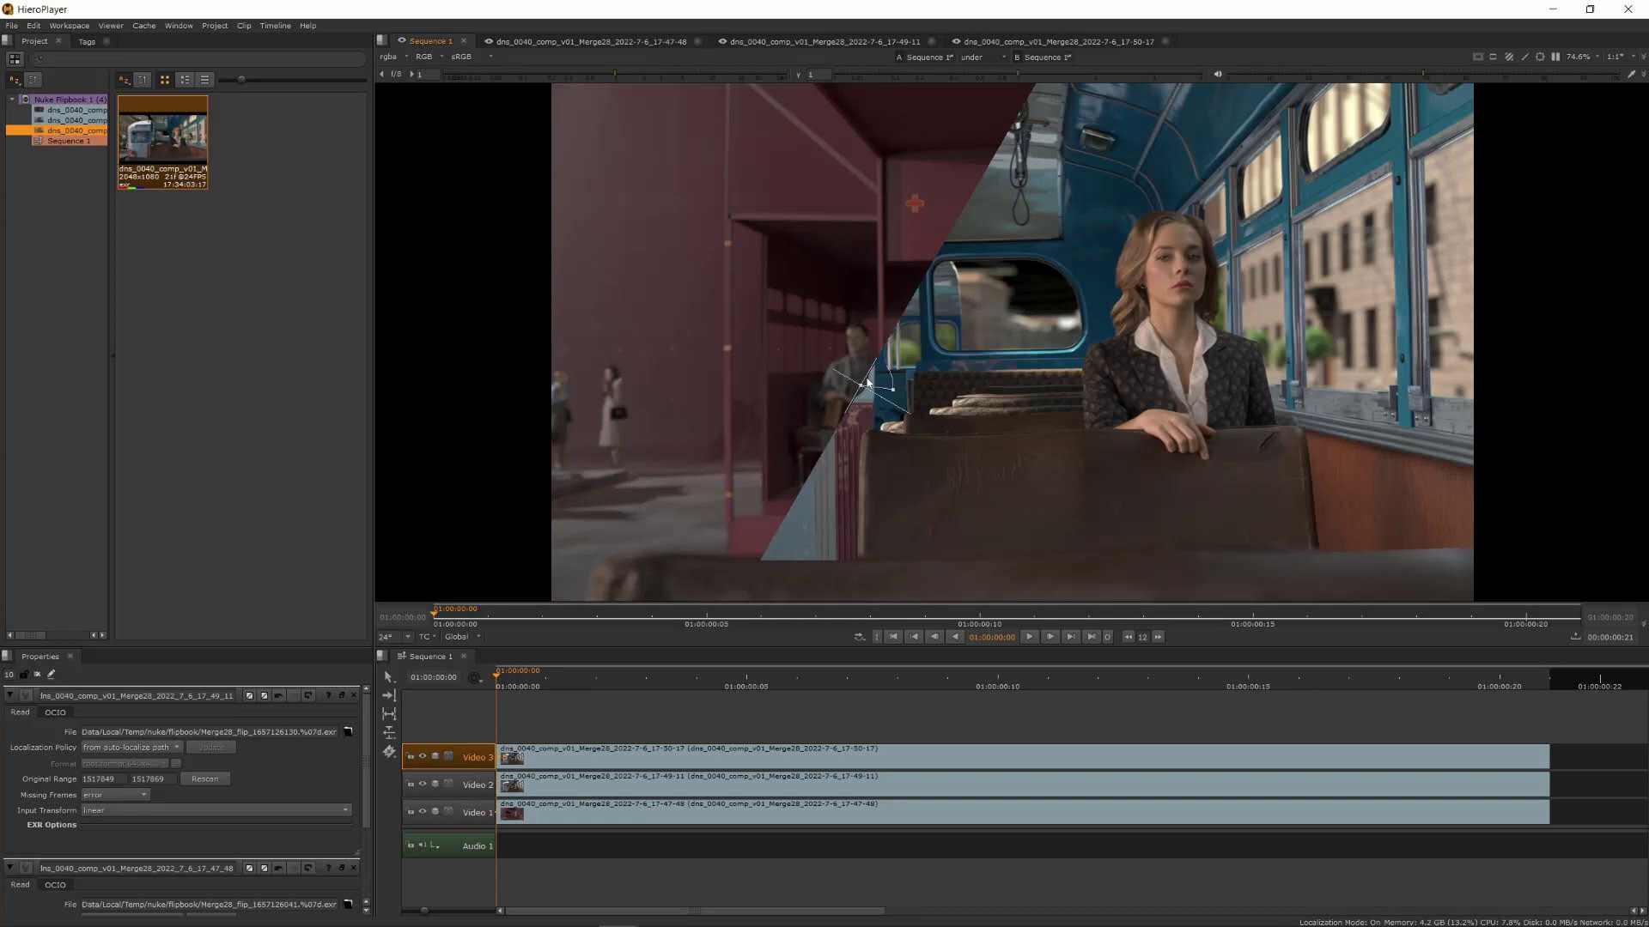
Step: Sweep the compare wipe across, then step back one frame to the annotated factory frame
{"action": "left_click_drag", "start_coordinate": [867, 384], "coordinate": [1142, 360]}
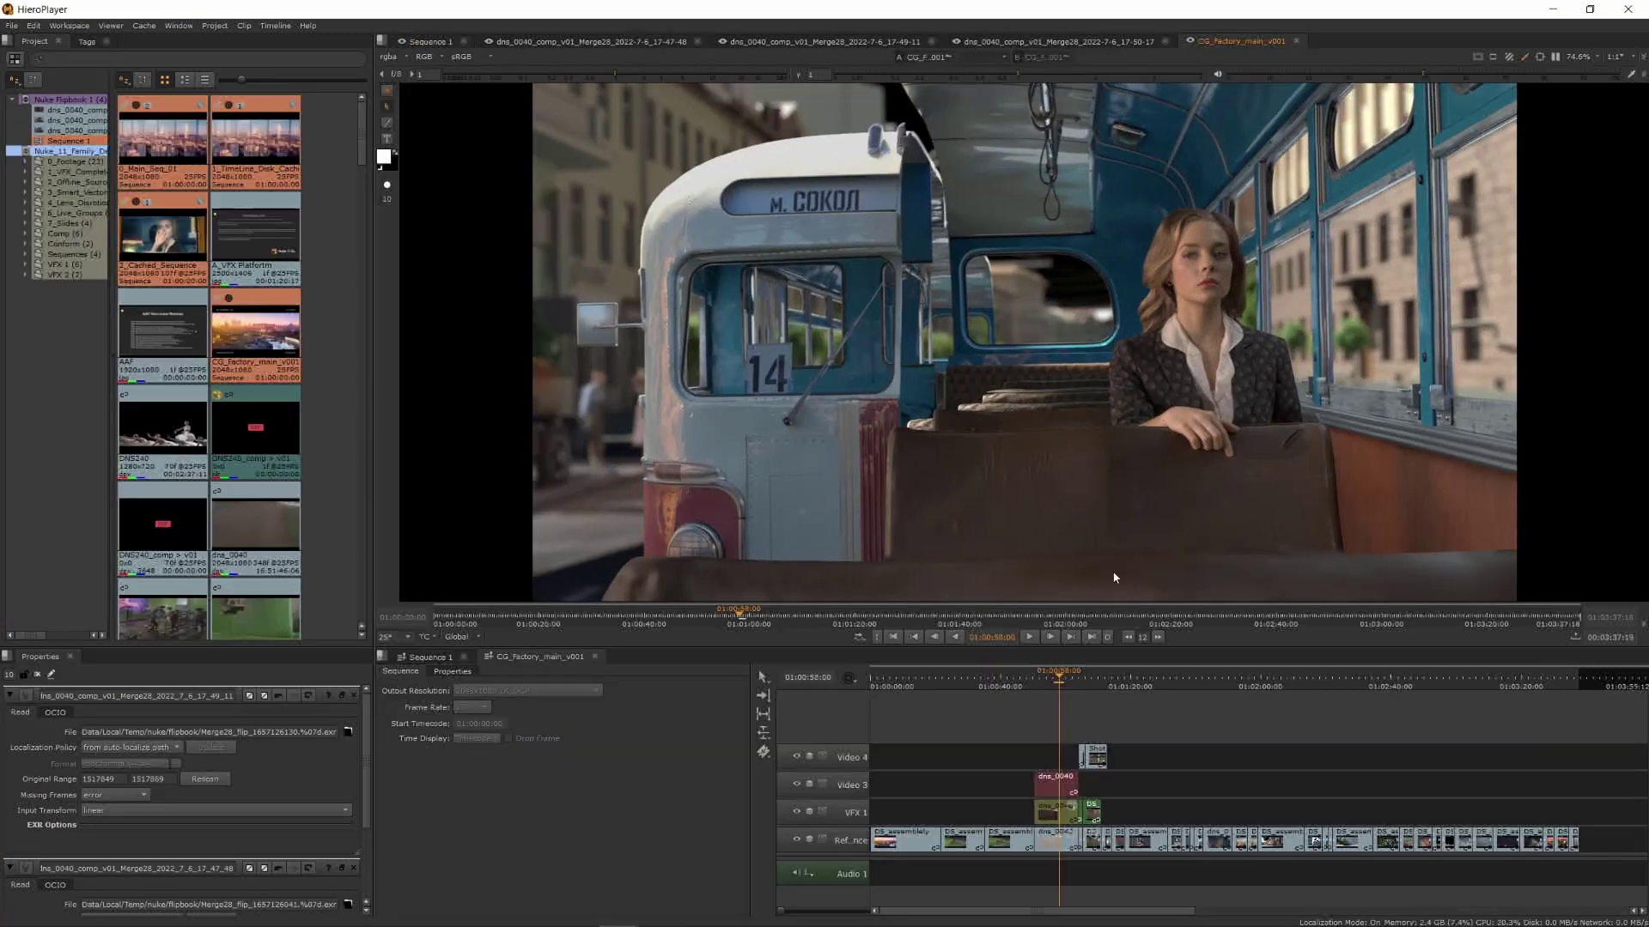
{"action": "key", "text": "Left"}
{"action": "key", "text": "Left"}
{"action": "key", "text": "Left"}
{"action": "key", "text": "Left"}
{"action": "key", "text": "Left"}
{"action": "key", "text": "Left"}
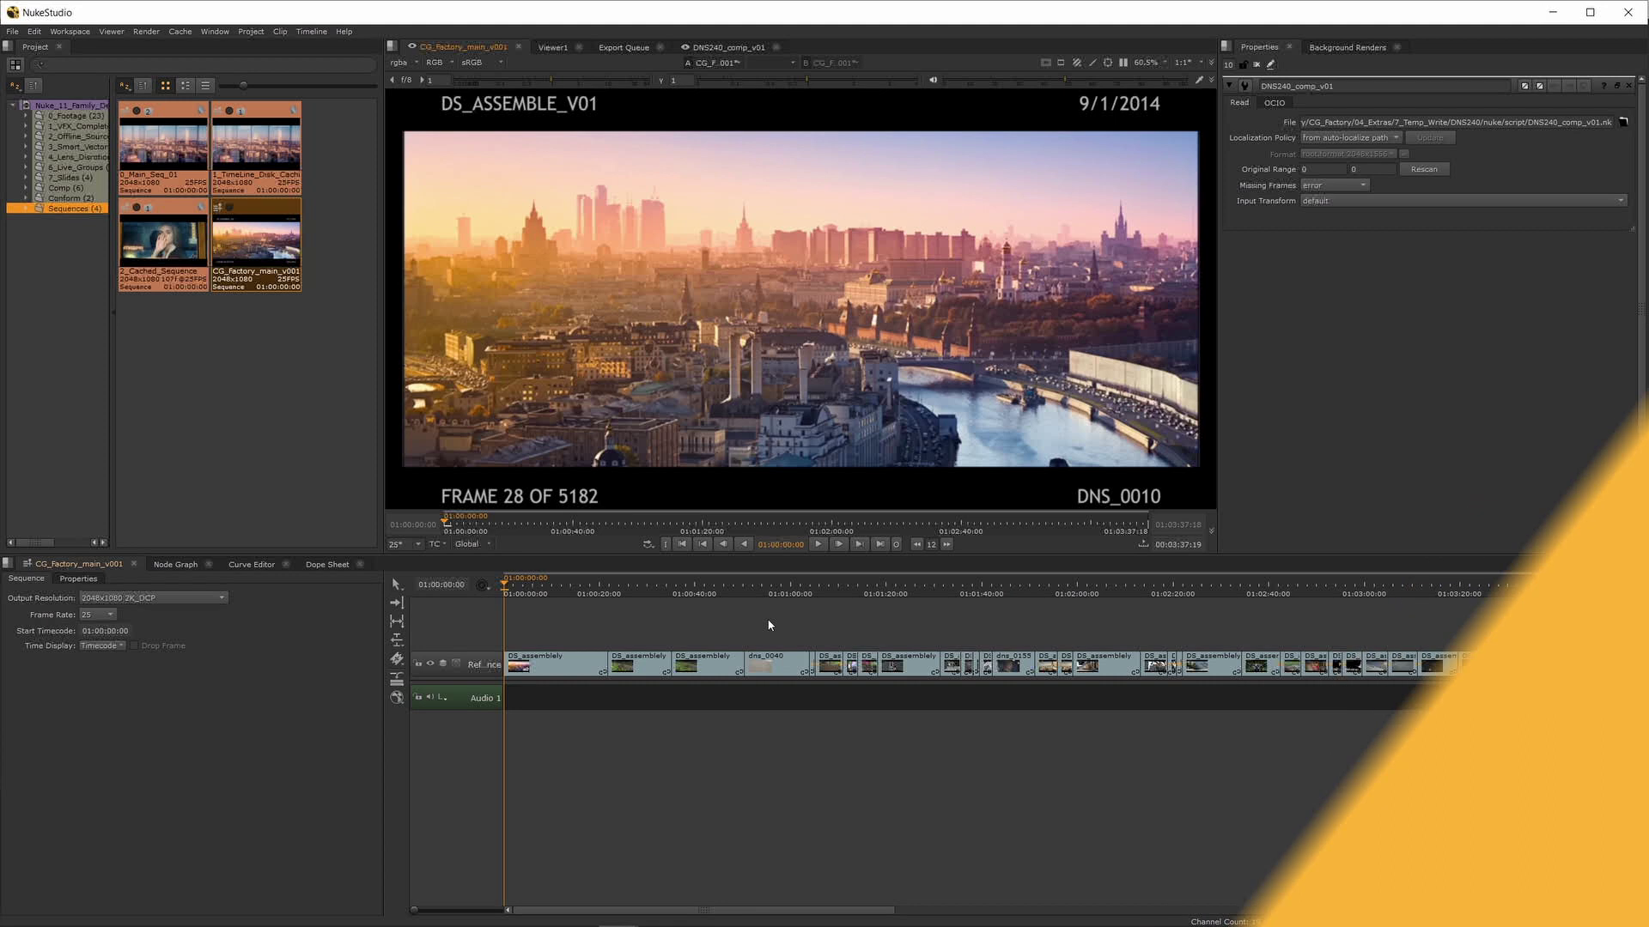
Step: Select the dns_0040 shot, scrub onto it, and confirm a separate comp for each selected shot
{"action": "left_click_drag", "start_coordinate": [816, 668], "coordinate": [837, 673]}
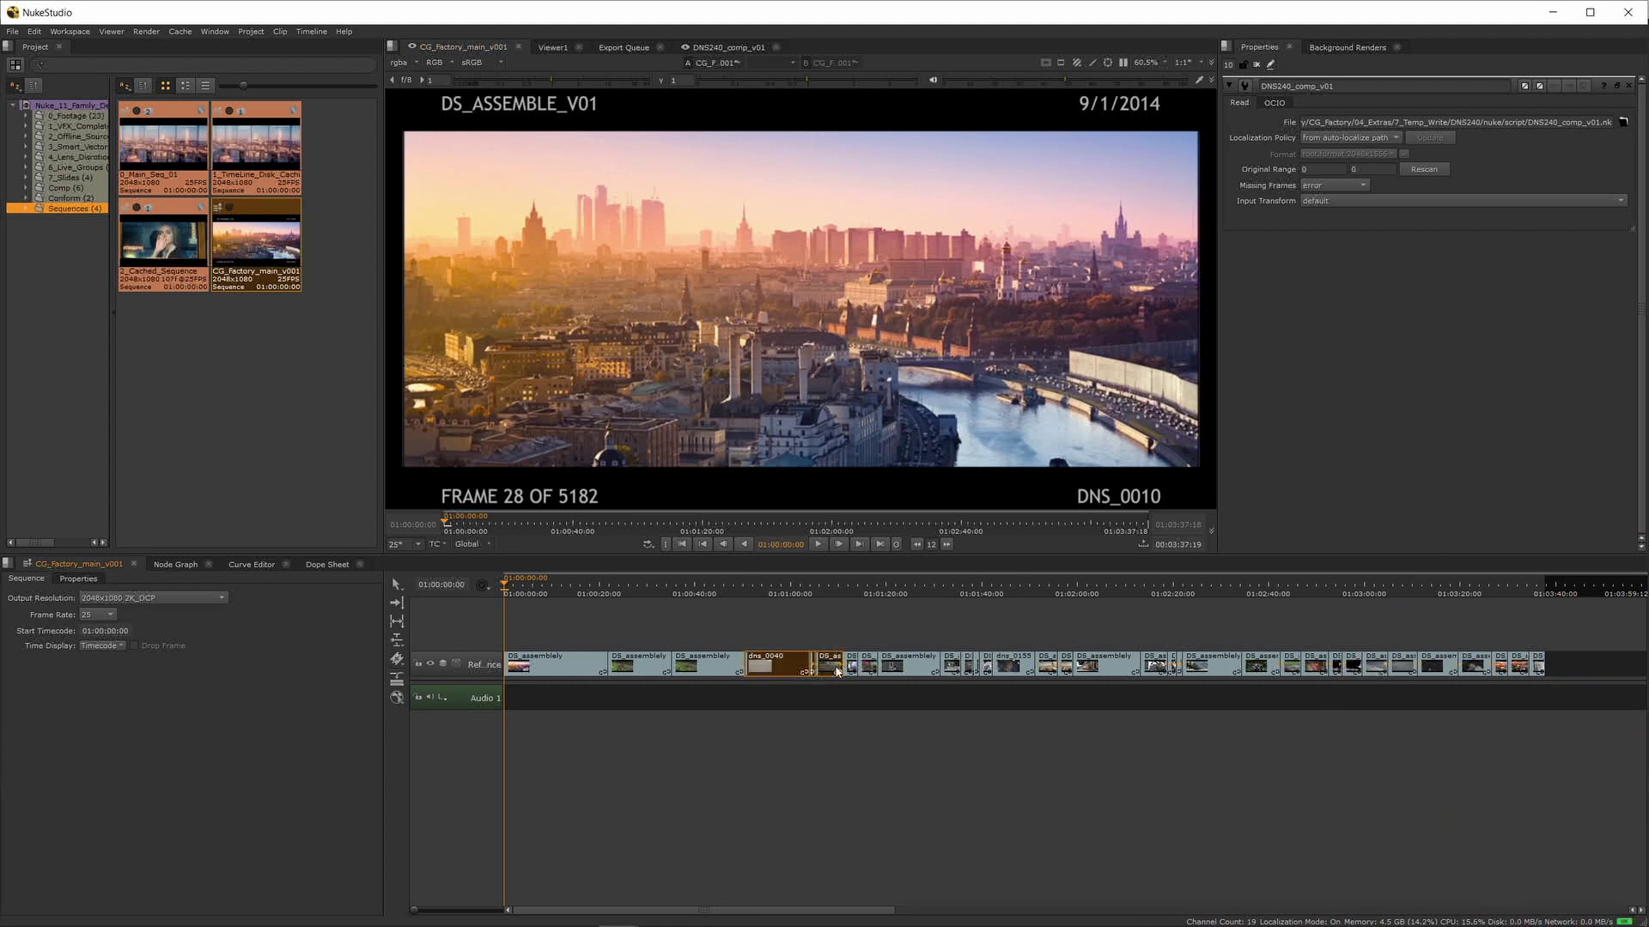
{"action": "mouse_move", "coordinate": [761, 589]}
{"action": "left_mouse_down"}
{"action": "mouse_move", "coordinate": [839, 599]}
{"action": "mouse_move", "coordinate": [759, 604]}
{"action": "left_mouse_up"}
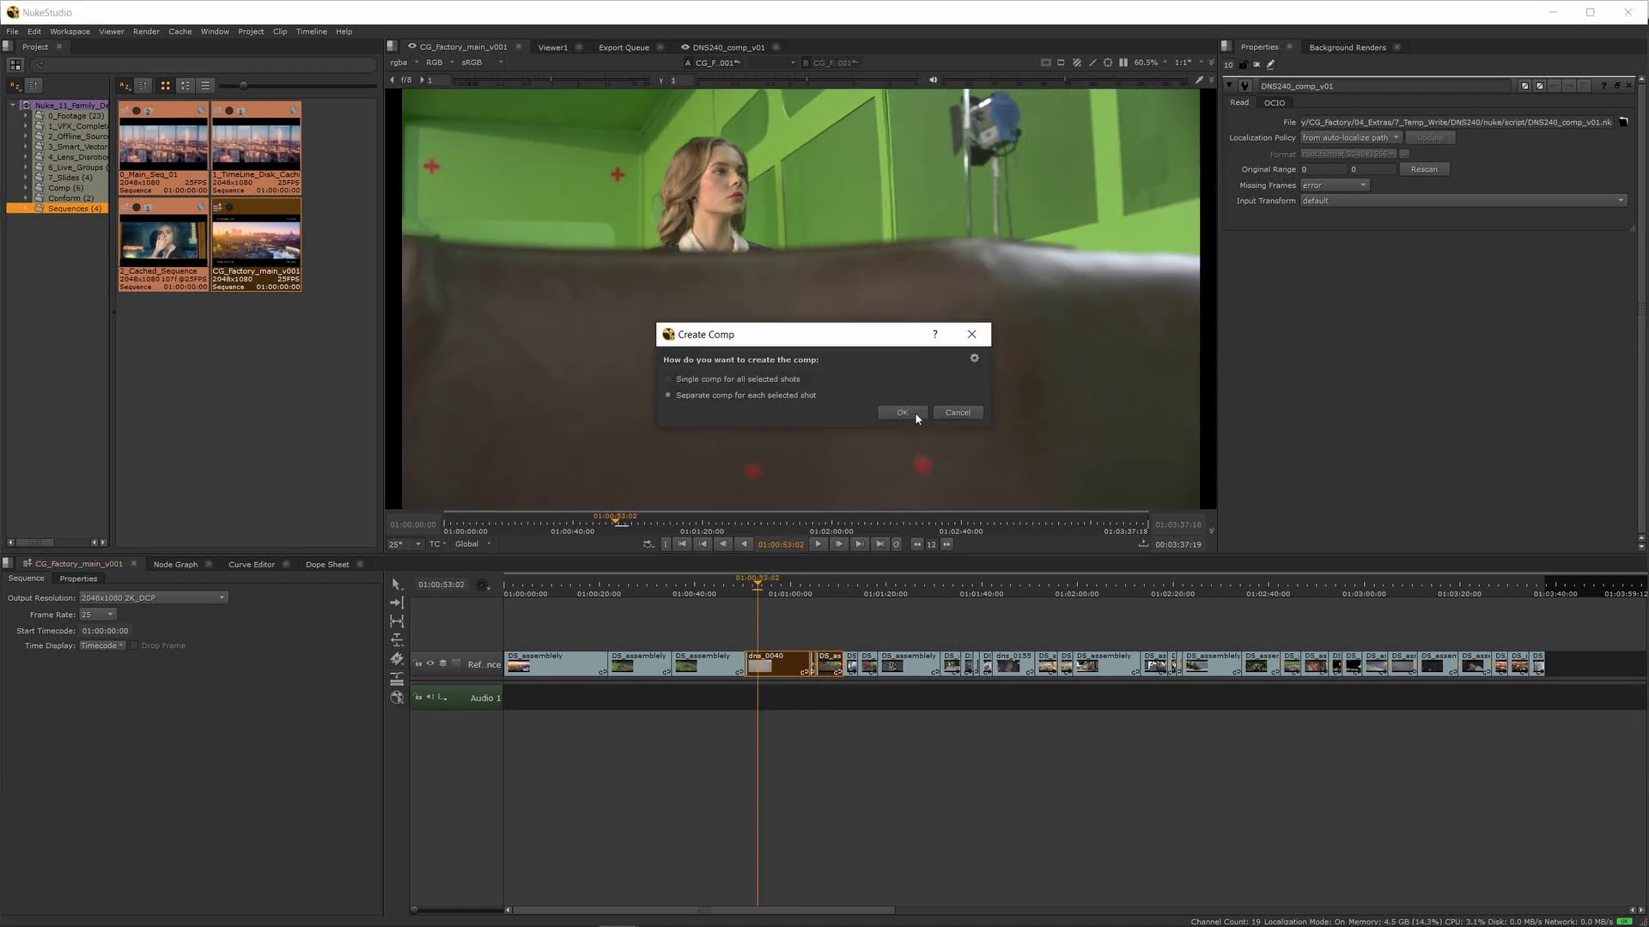
{"action": "left_click", "coordinate": [906, 412]}
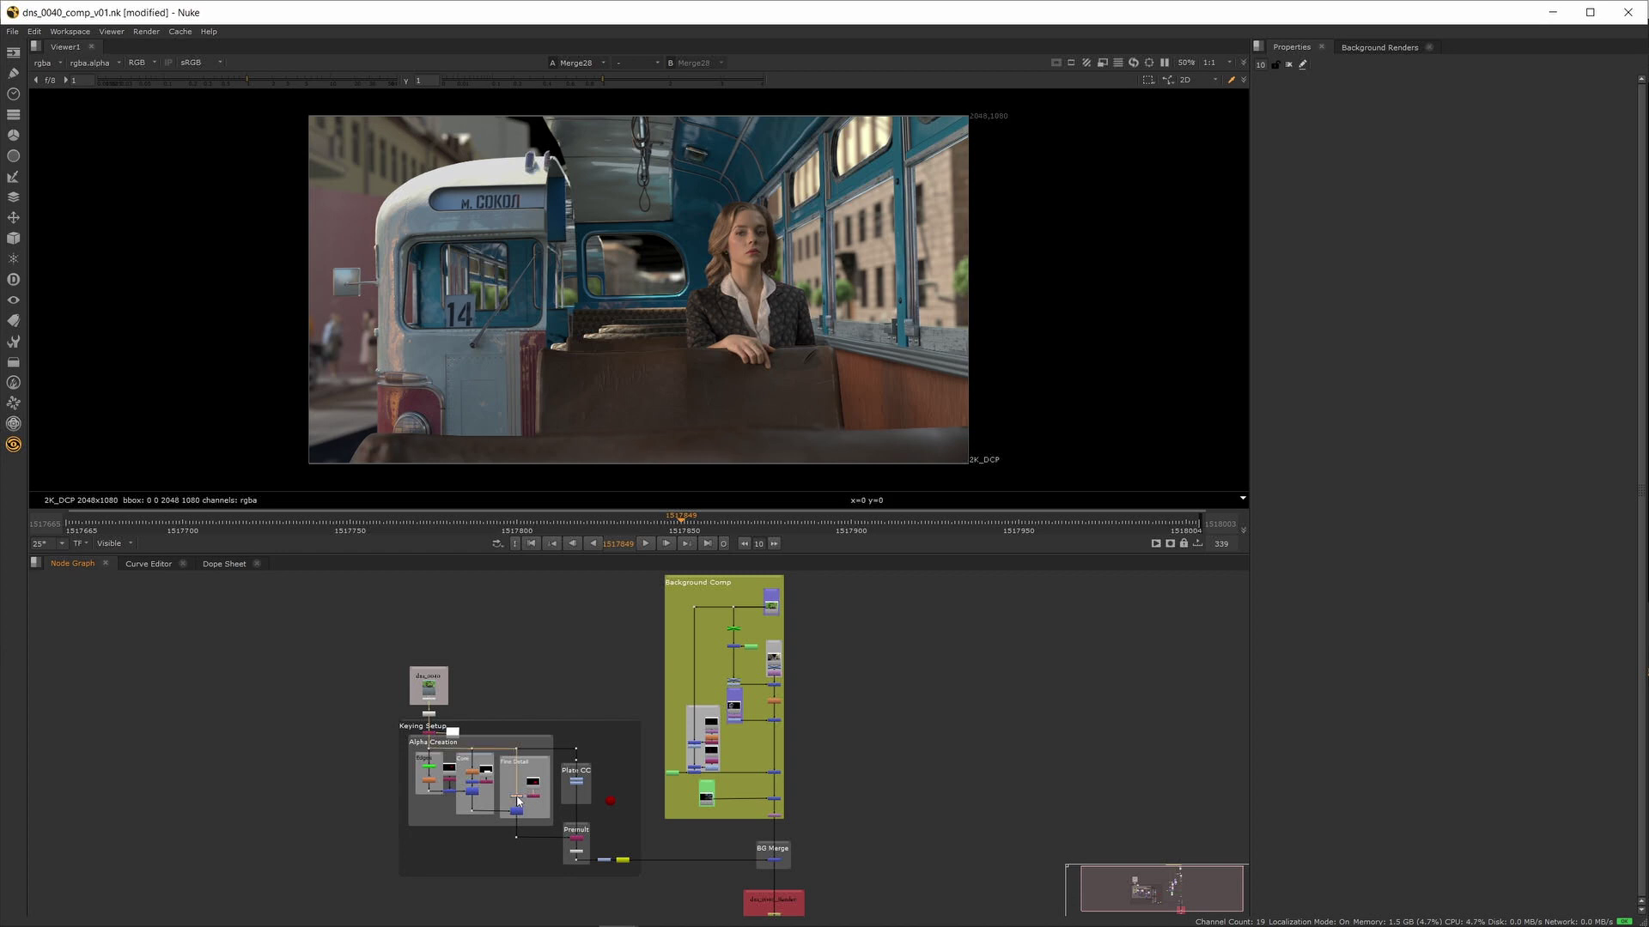
{"action": "key", "text": "1"}
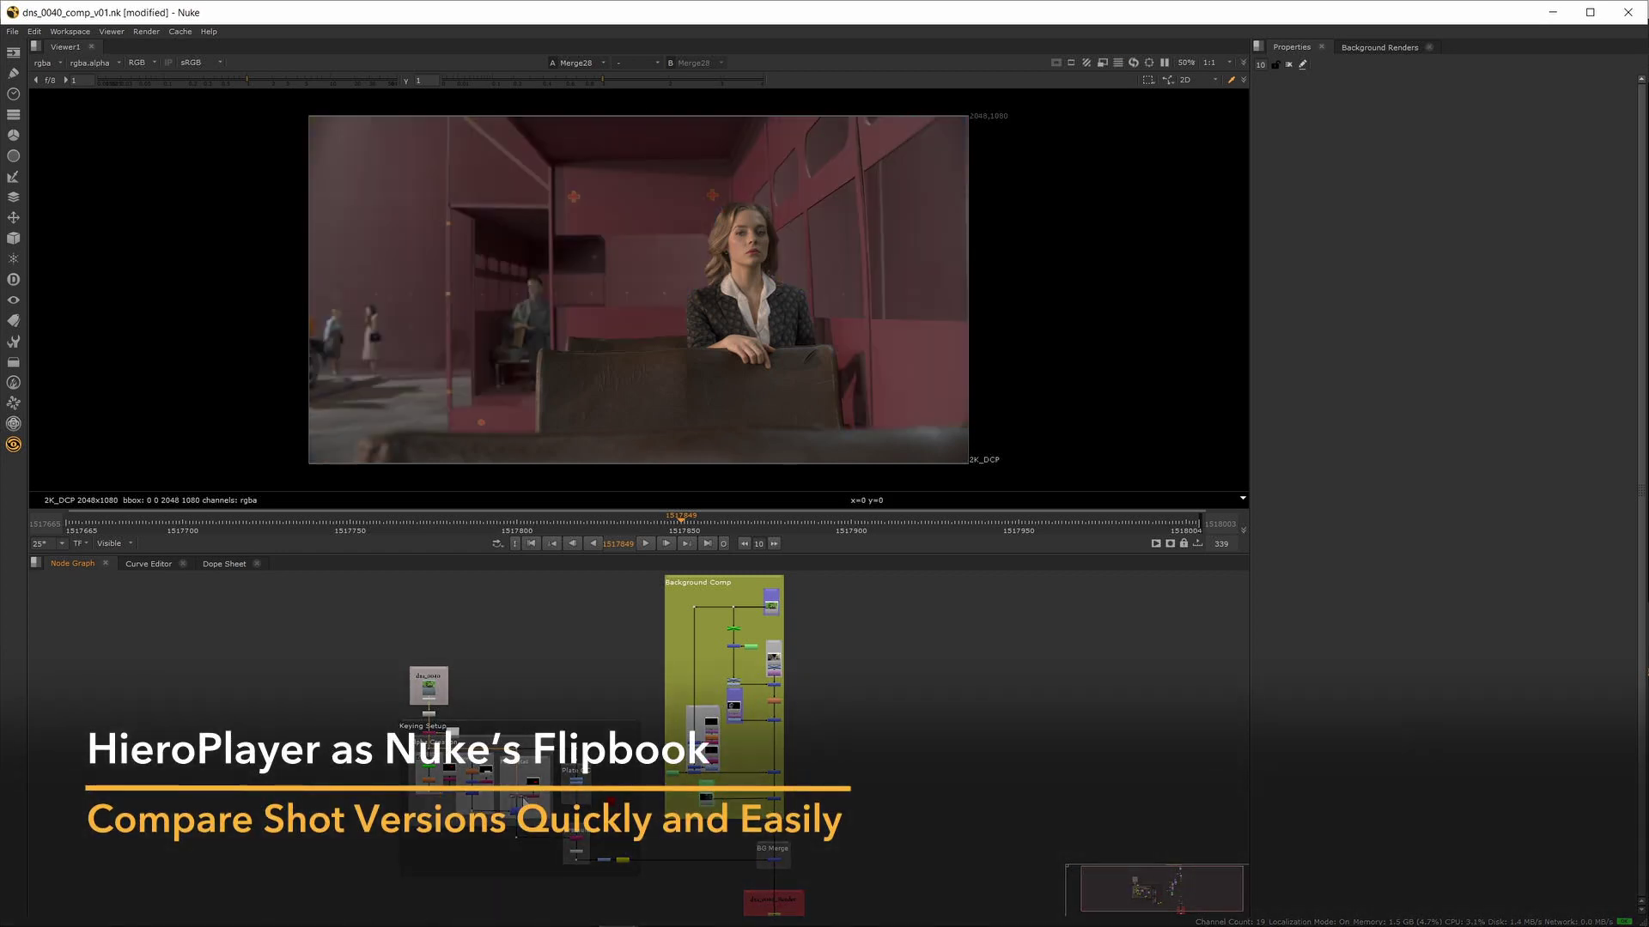
{"action": "key", "text": "2"}
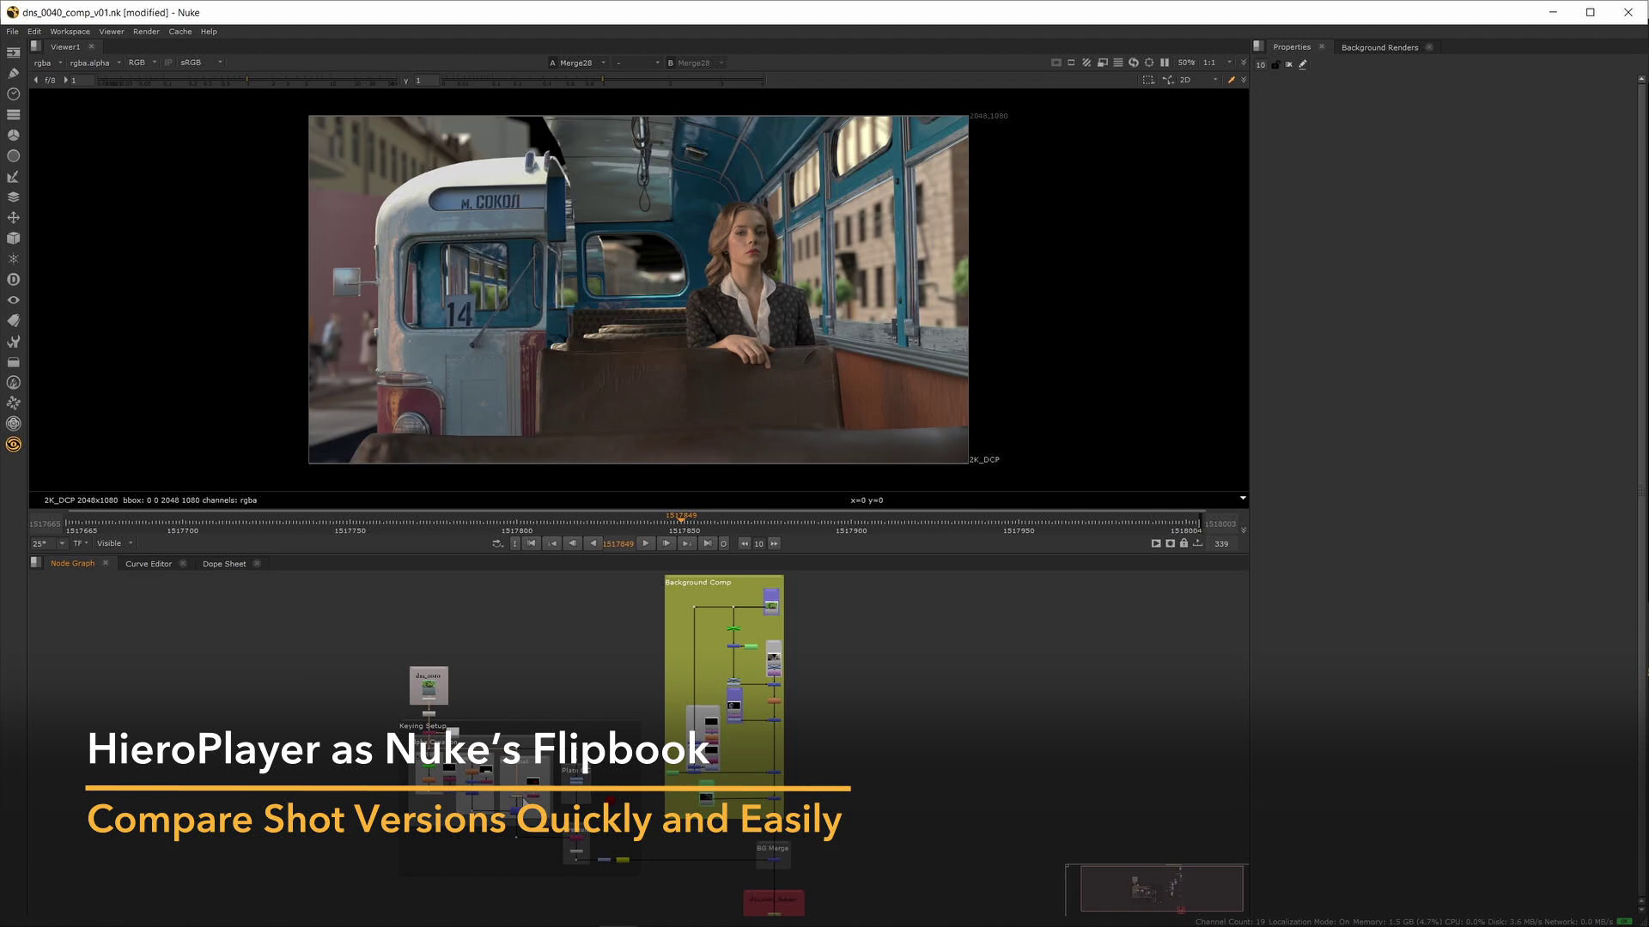
{"action": "key", "text": "1"}
{"action": "left_click", "coordinate": [1156, 543]}
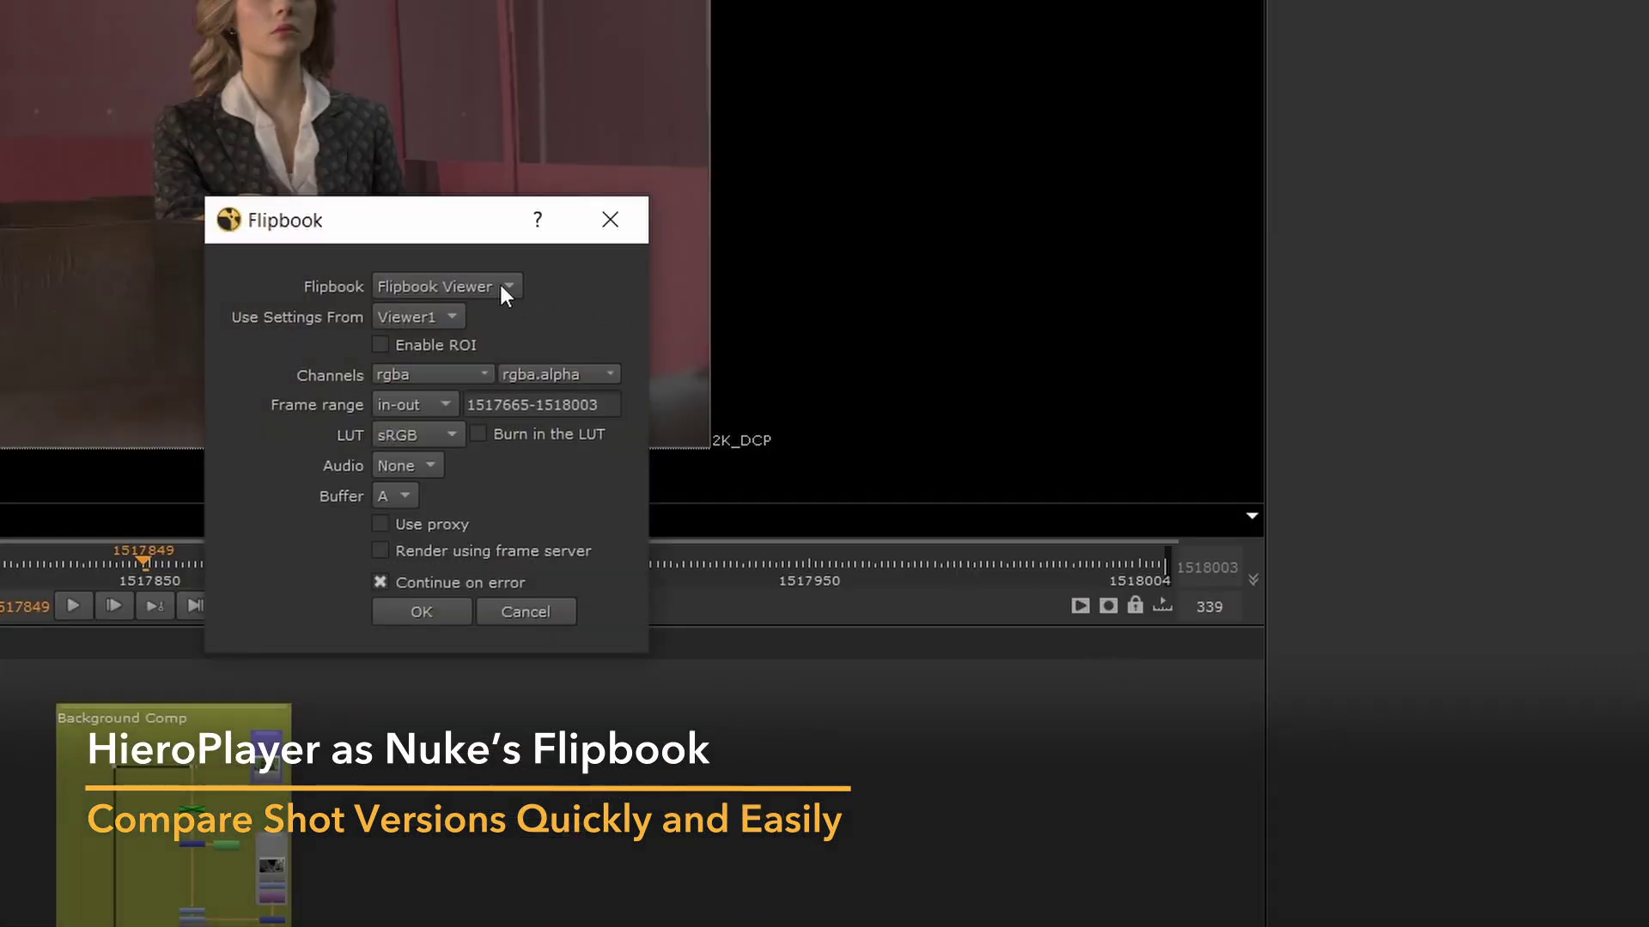
{"action": "left_click", "coordinate": [504, 286]}
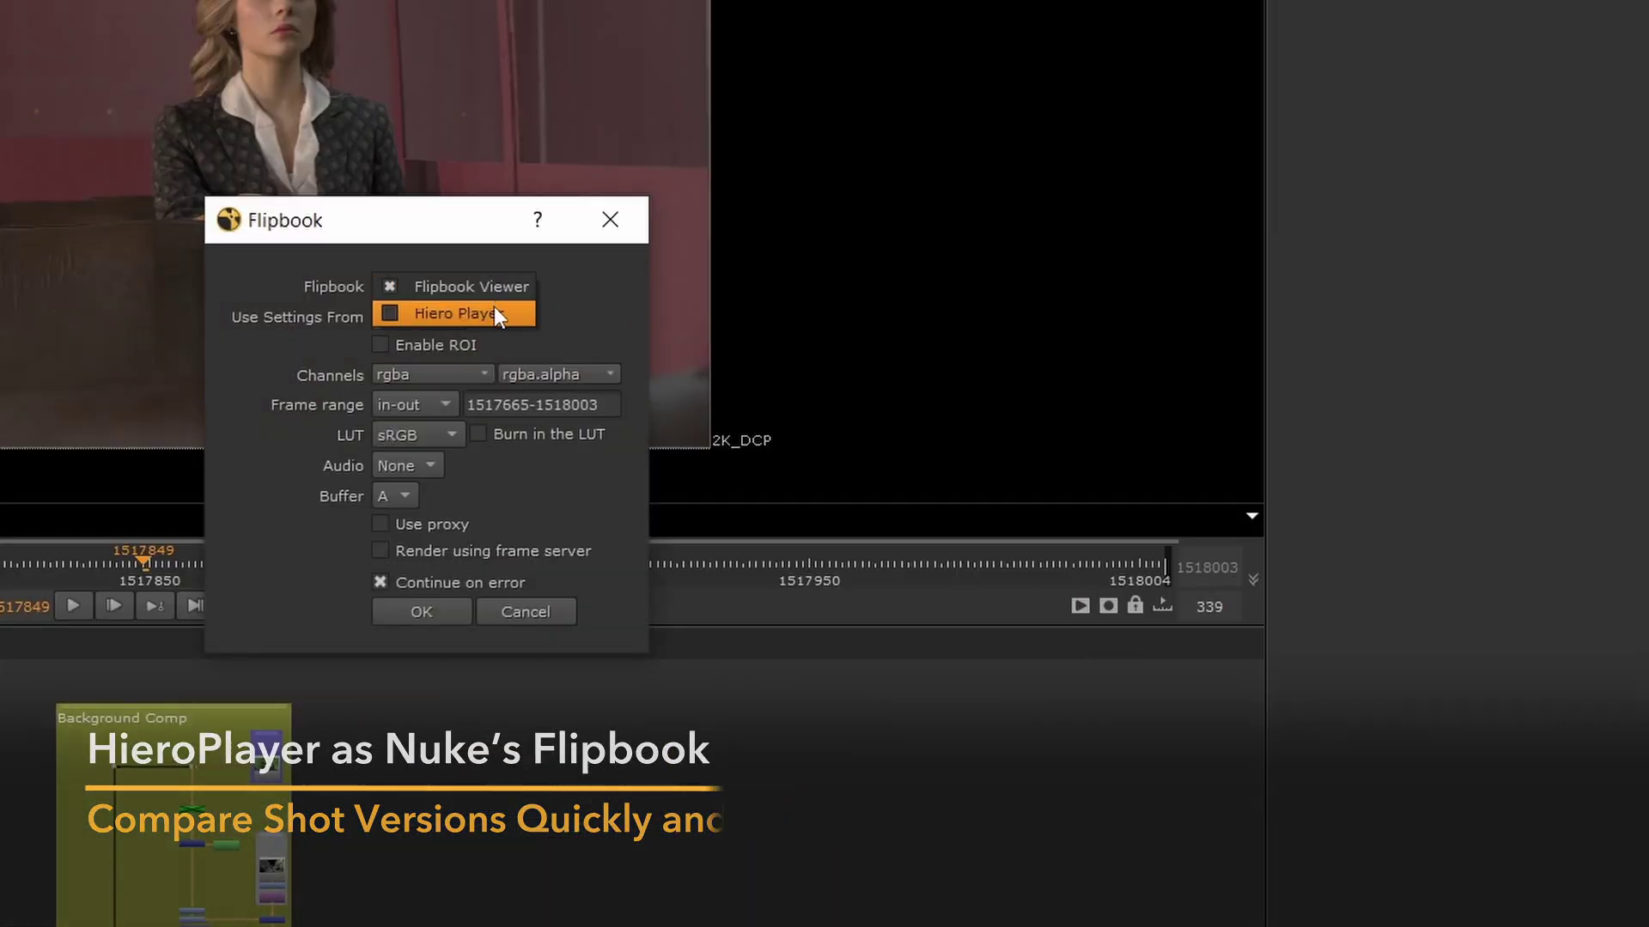
{"action": "left_click", "coordinate": [492, 310]}
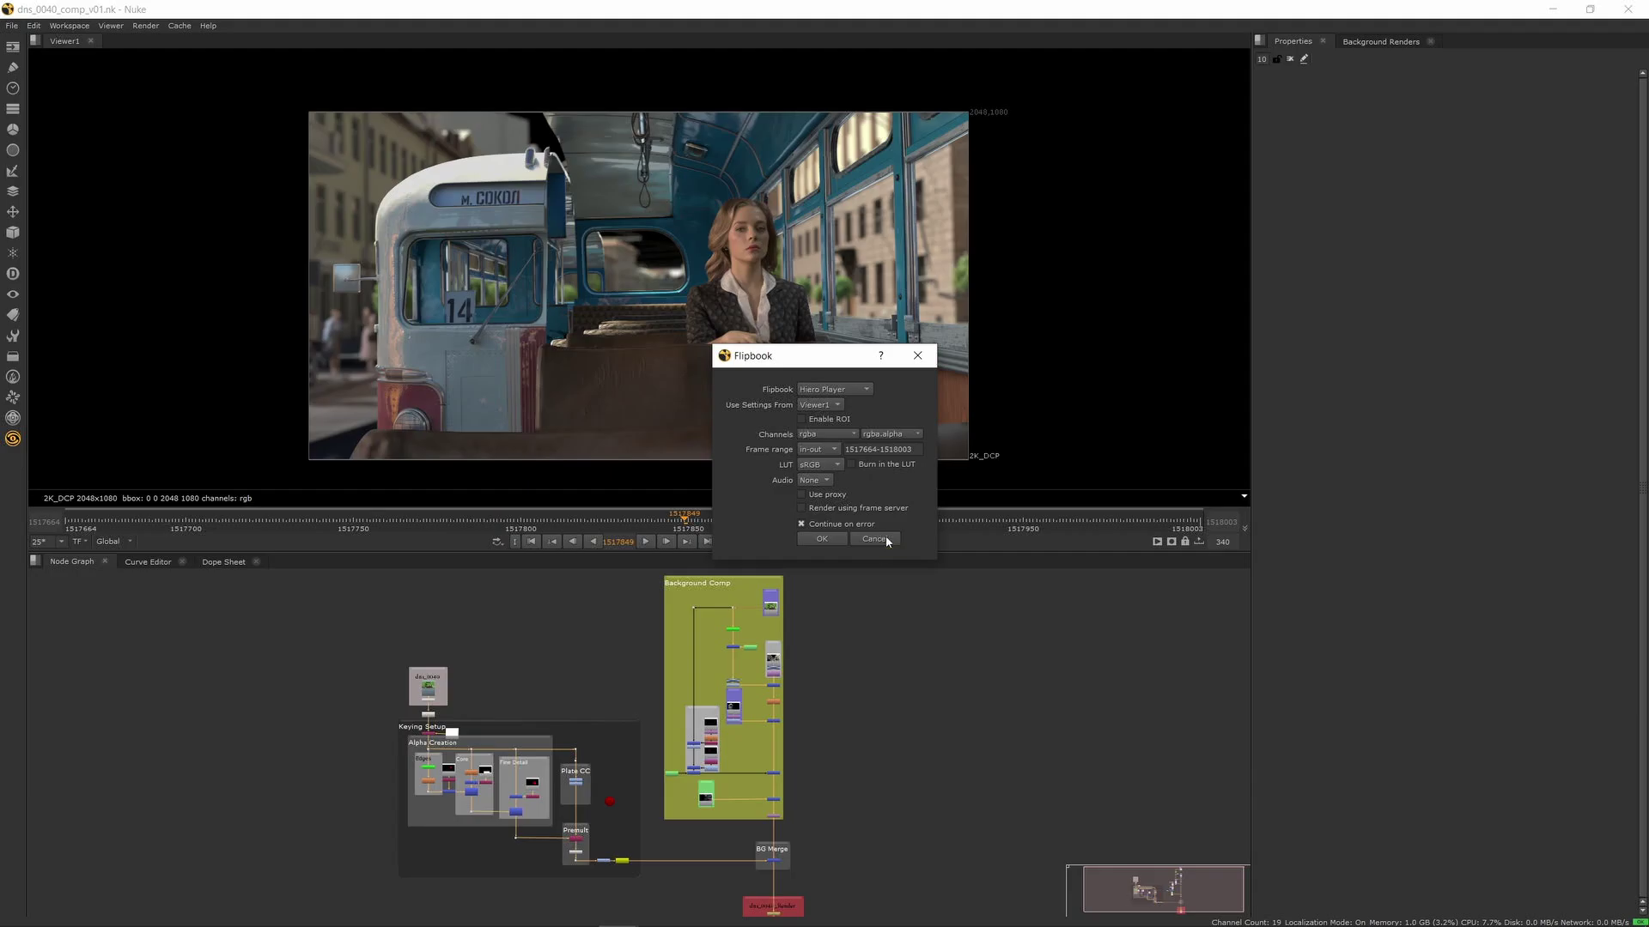
{"action": "left_click", "coordinate": [526, 581]}
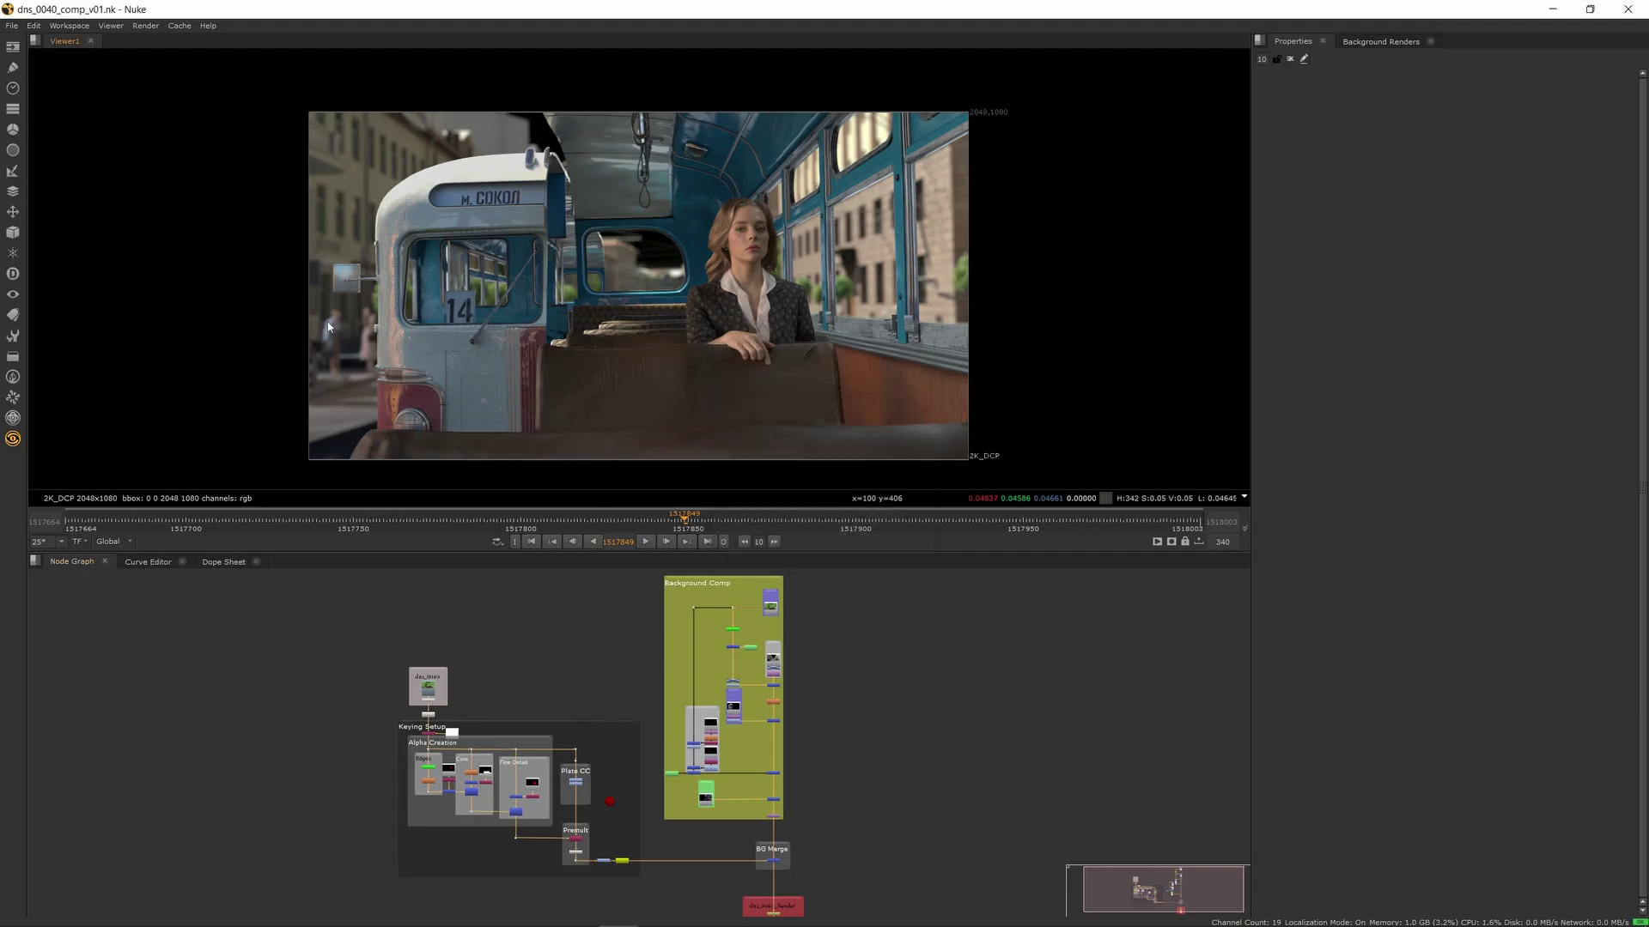
Step: Set Hiero Player as the default flipbook in Viewer (Flipbook) preferences and start the flipbook render
{"action": "left_click", "coordinate": [32, 26]}
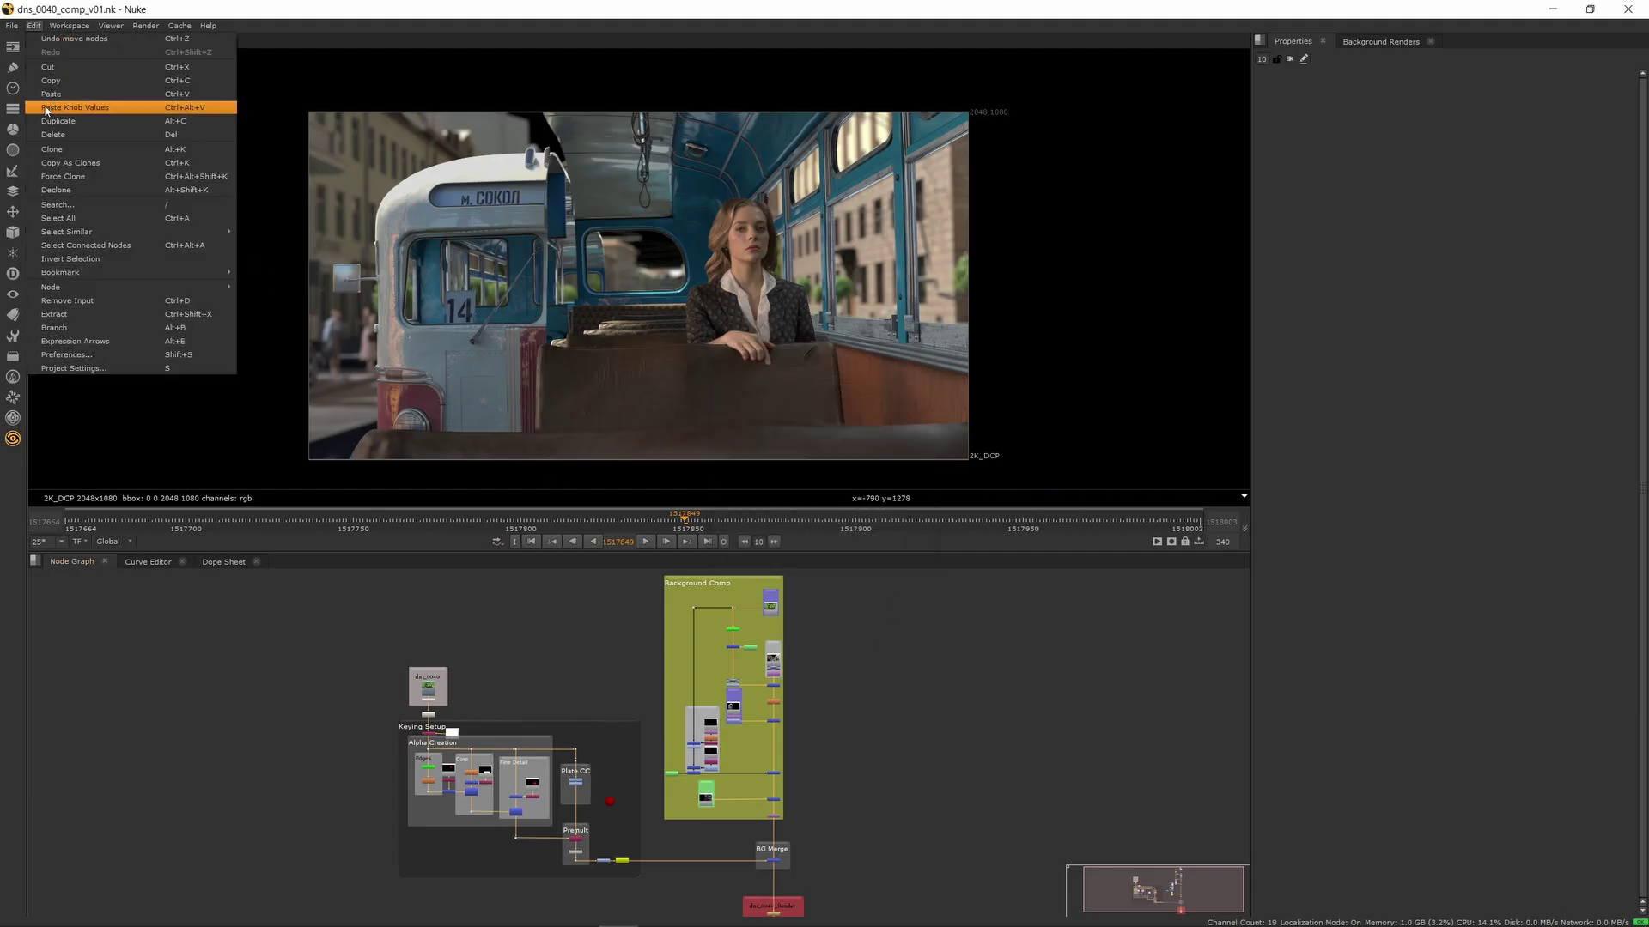
{"action": "left_click", "coordinate": [148, 358]}
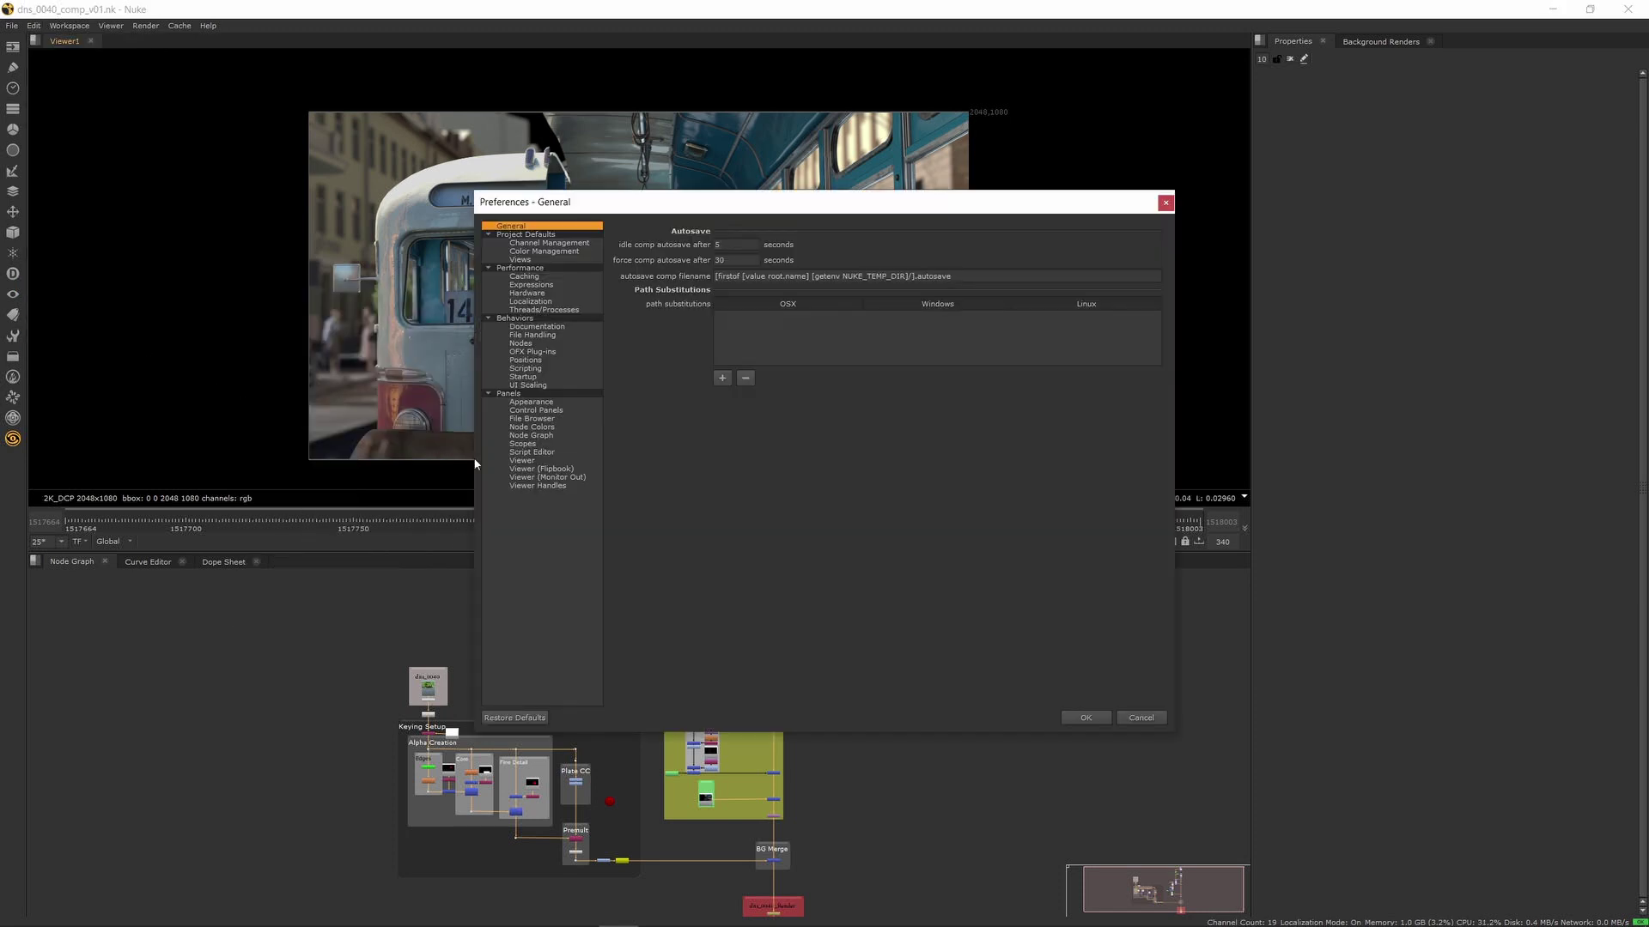
{"action": "left_click", "coordinate": [552, 472]}
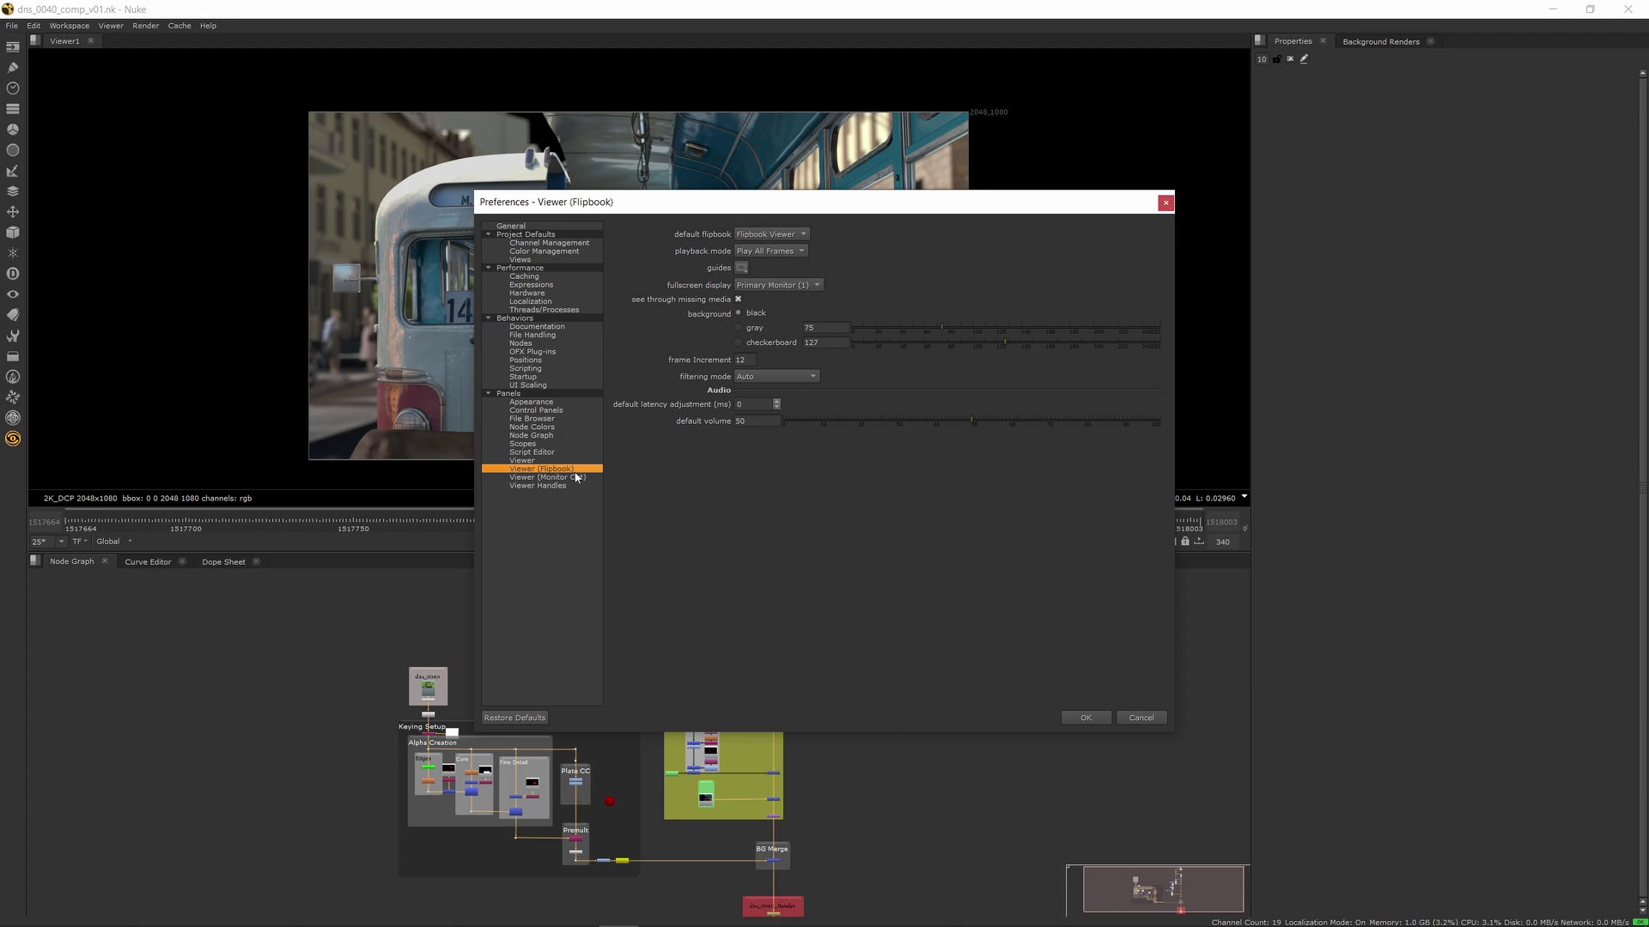
{"action": "left_click", "coordinate": [803, 232]}
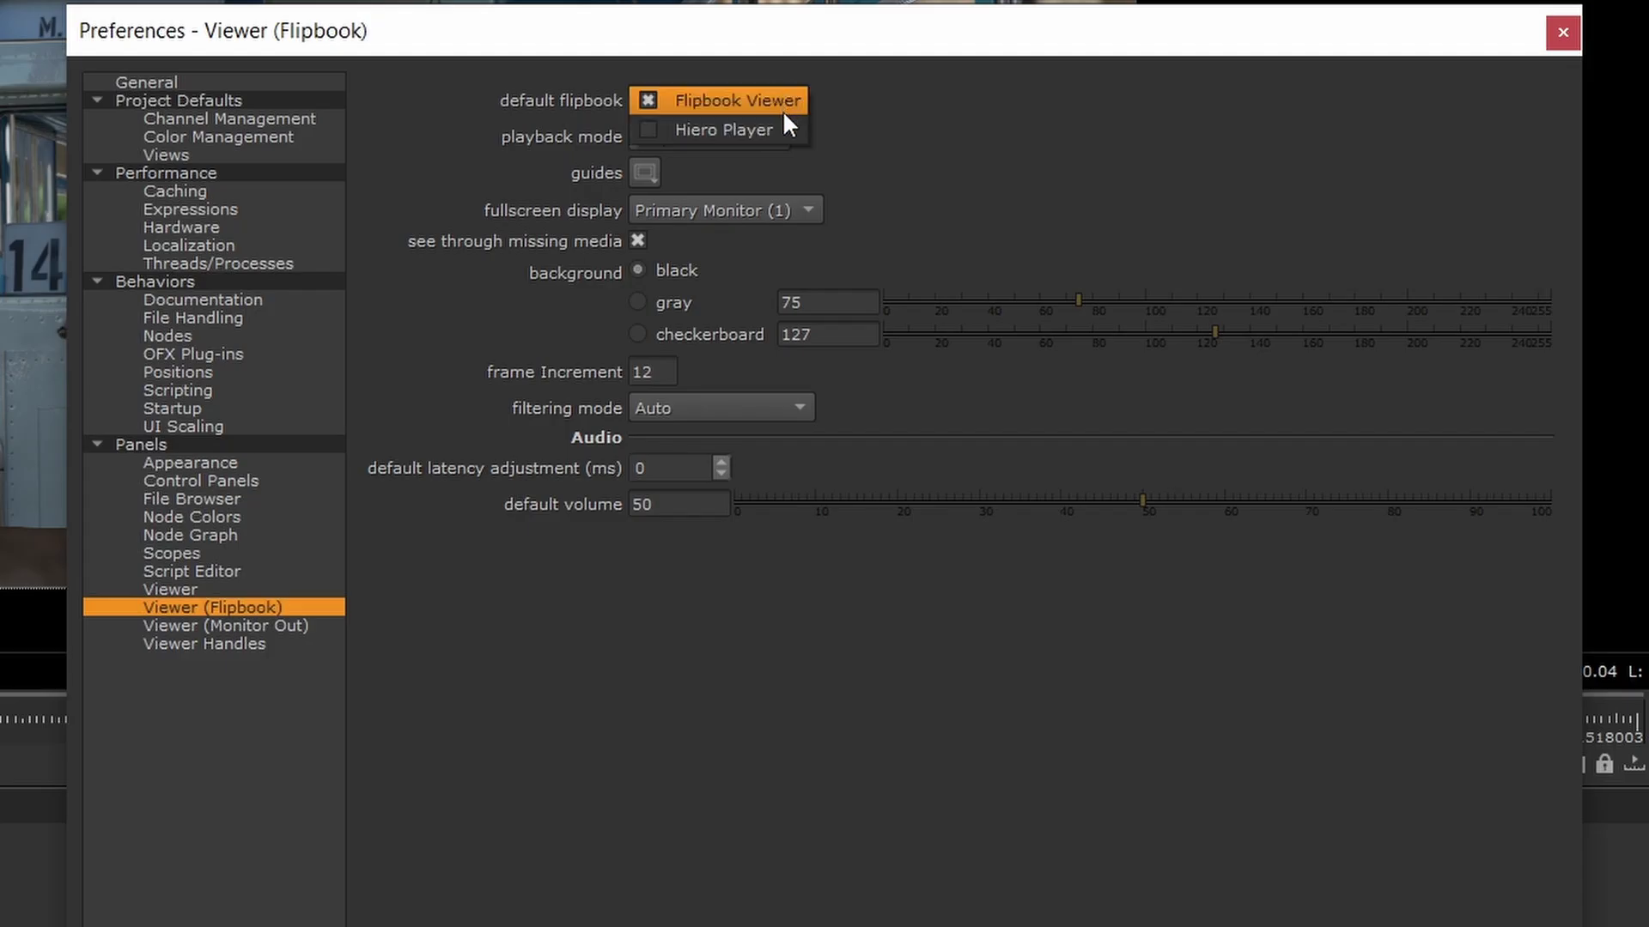
{"action": "left_click", "coordinate": [803, 246]}
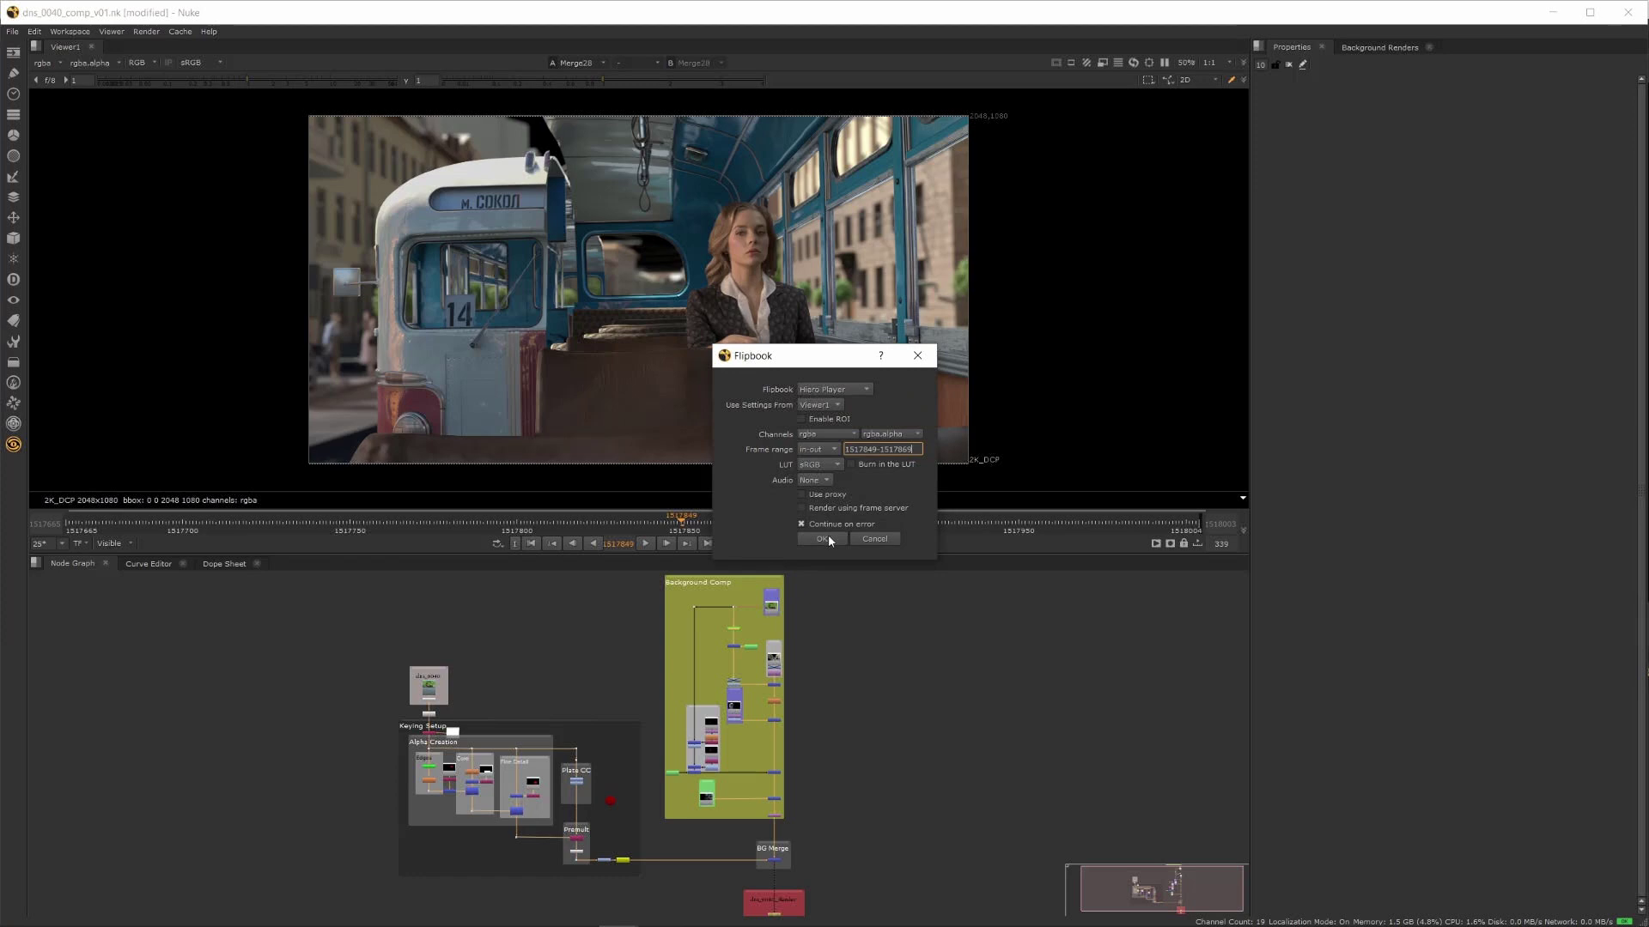
{"action": "left_click", "coordinate": [828, 534]}
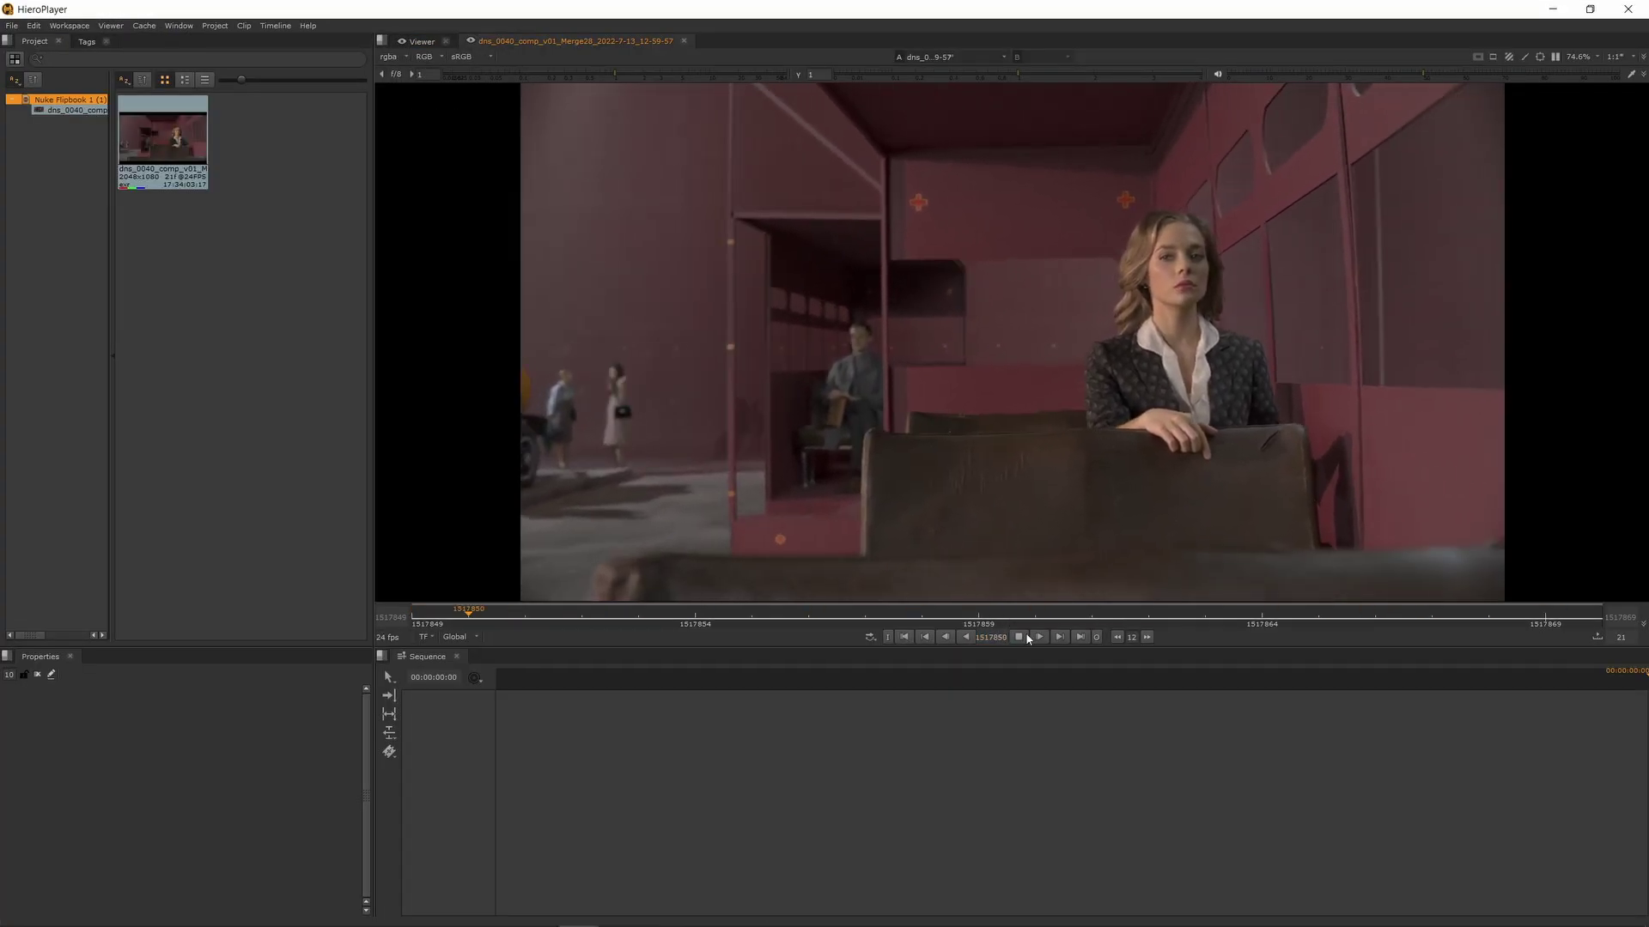
Step: Stop playback, switch to the Flipbook workspace layout, and play then stop the dns_0040 flipbook clip
{"action": "left_click", "coordinate": [1021, 637]}
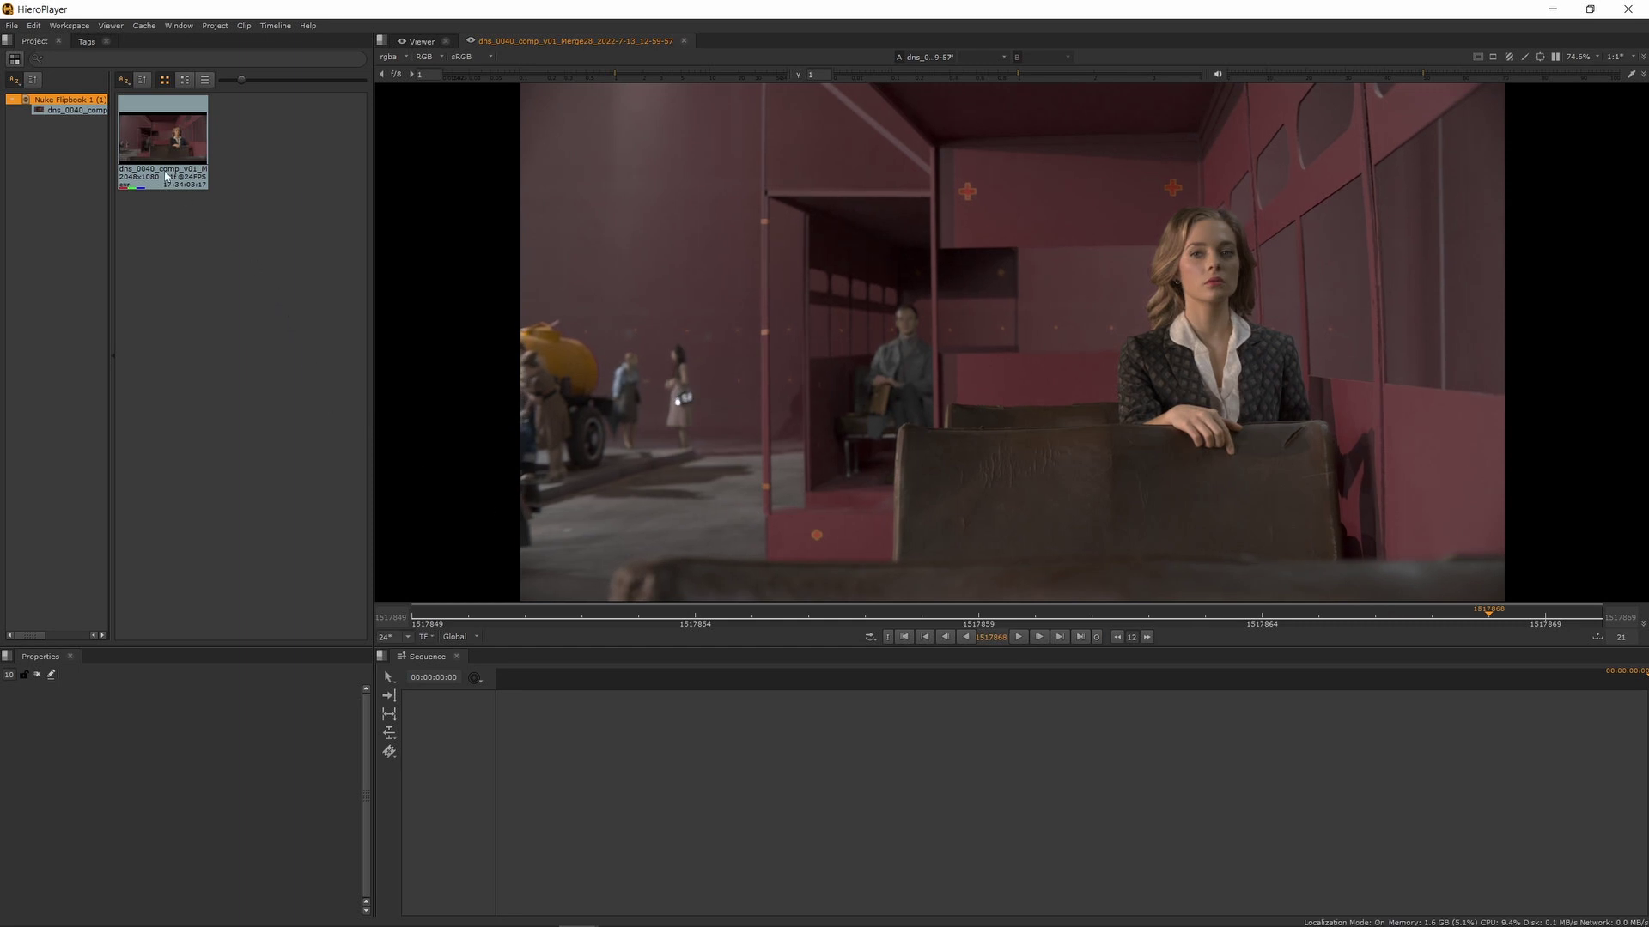
{"action": "left_click", "coordinate": [53, 26]}
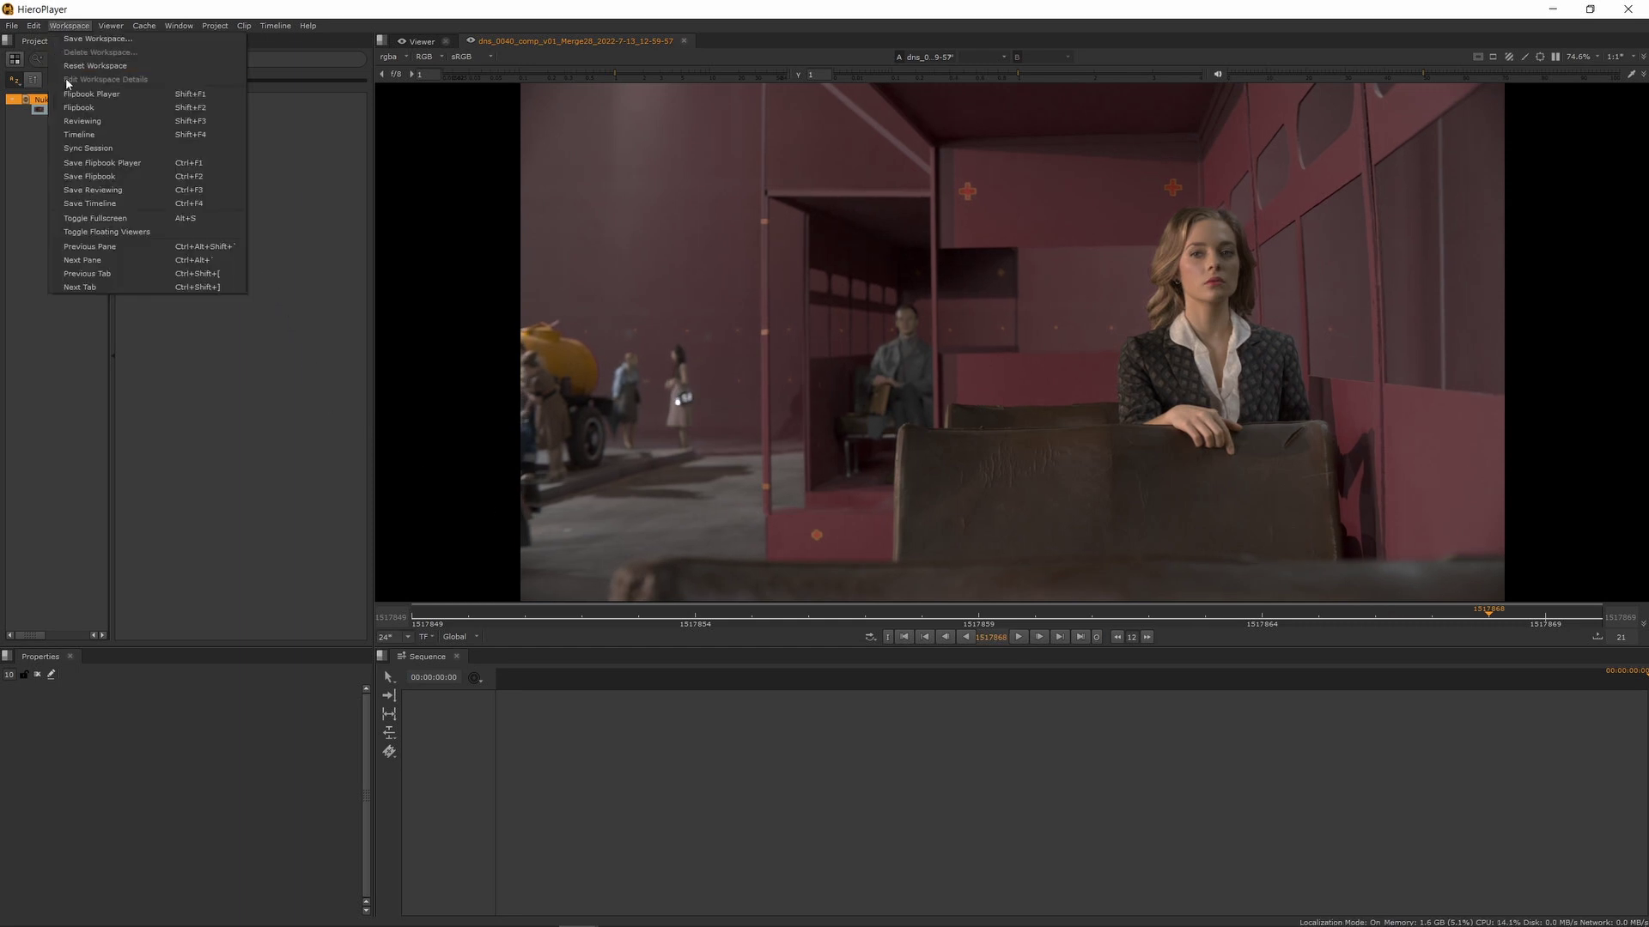
{"action": "left_click", "coordinate": [96, 109]}
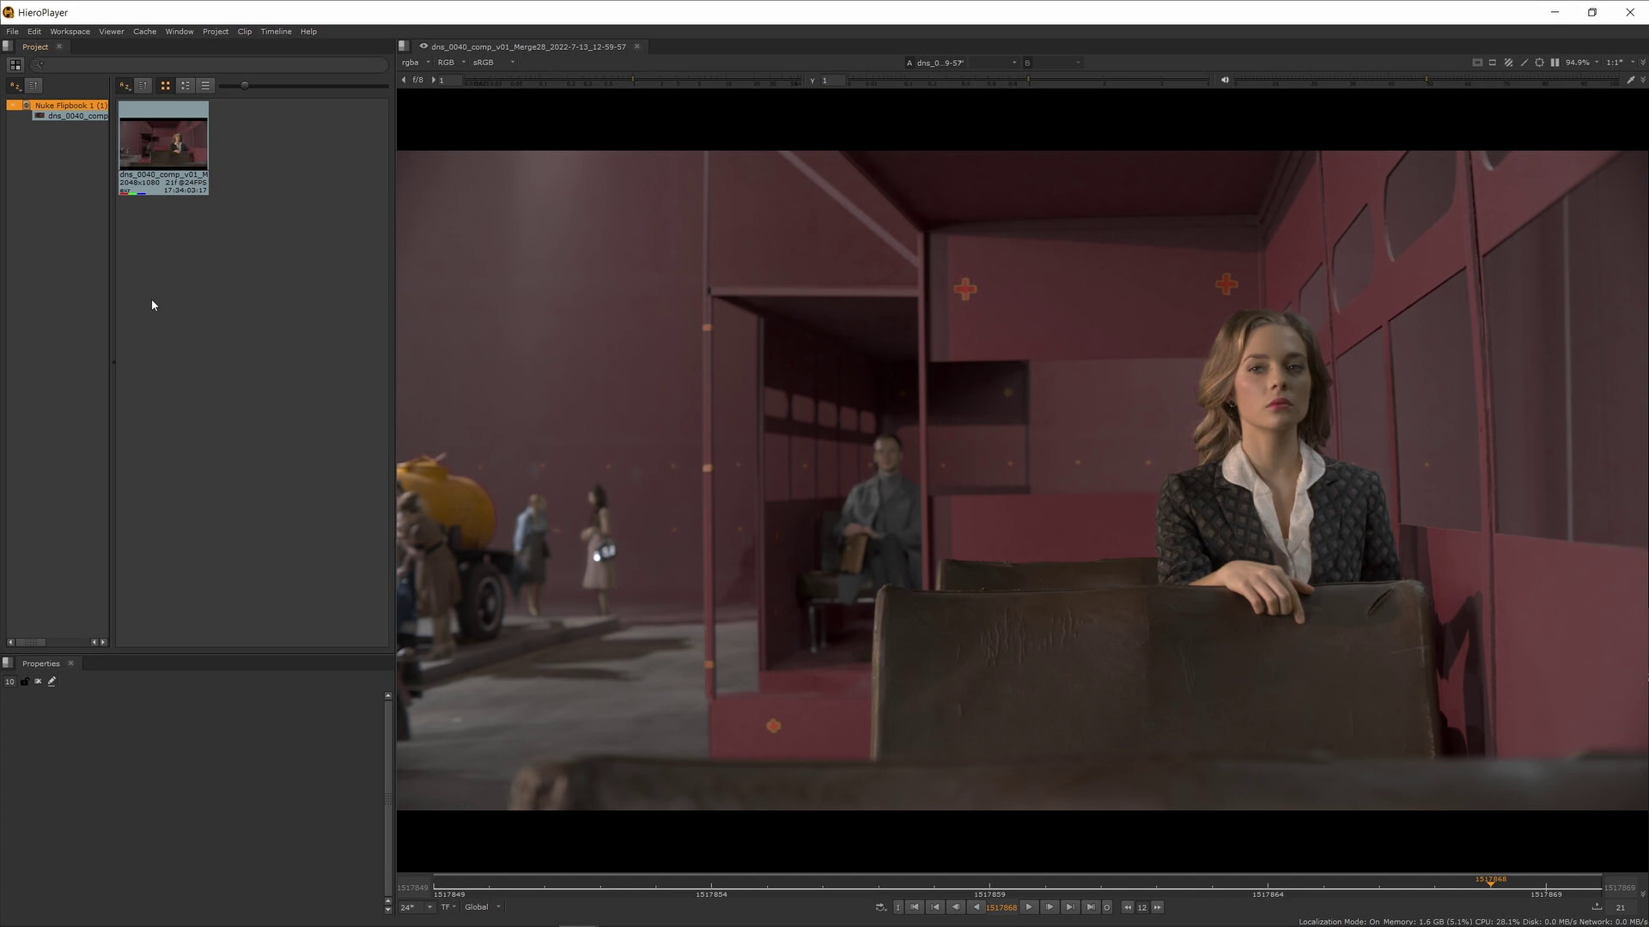
{"action": "left_click", "coordinate": [1033, 908]}
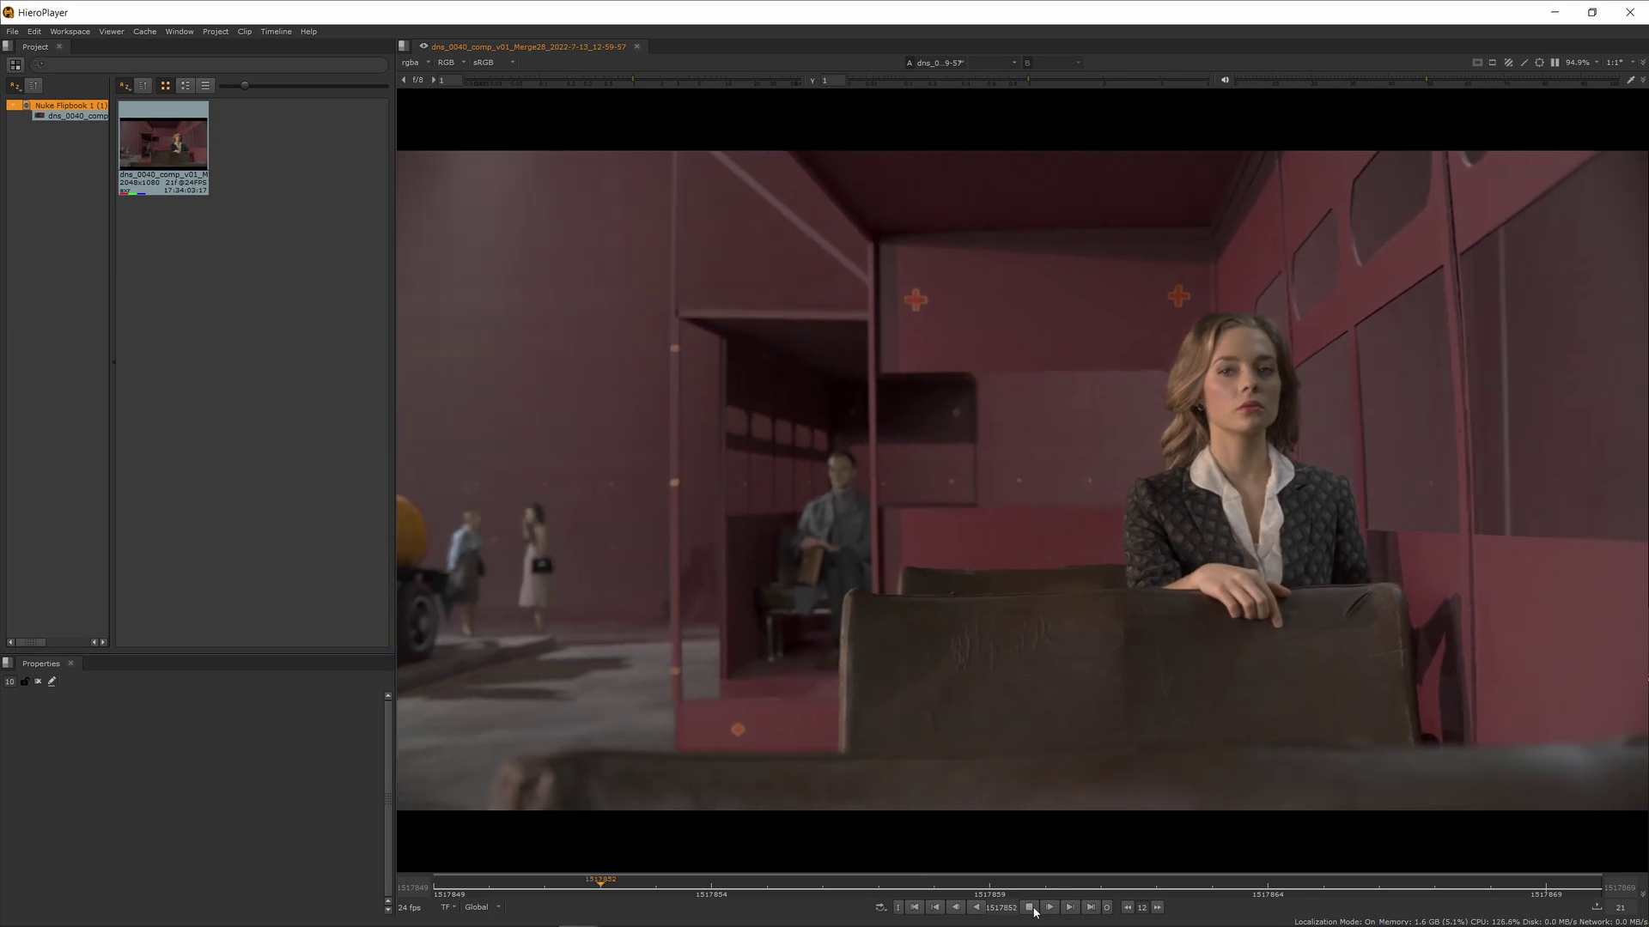
{"action": "left_click", "coordinate": [1033, 908]}
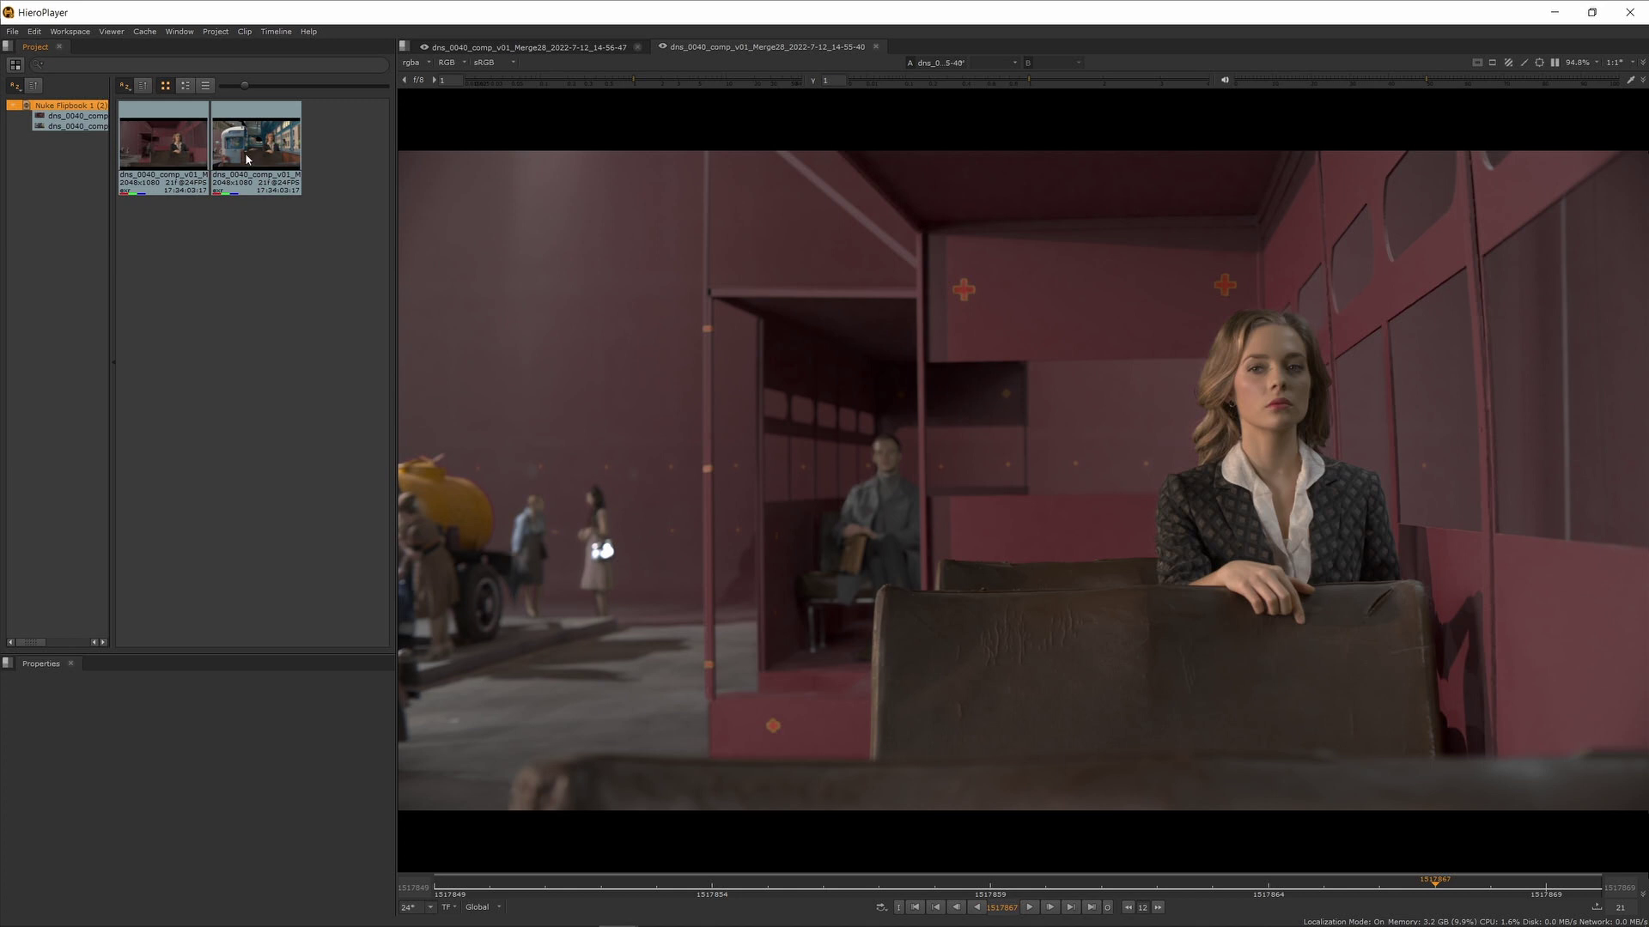
Step: Load the second comp version as the B side and angle and reposition the A/B wipe
{"action": "left_click", "coordinate": [247, 159]}
{"action": "left_click_drag", "start_coordinate": [262, 150], "coordinate": [1287, 447]}
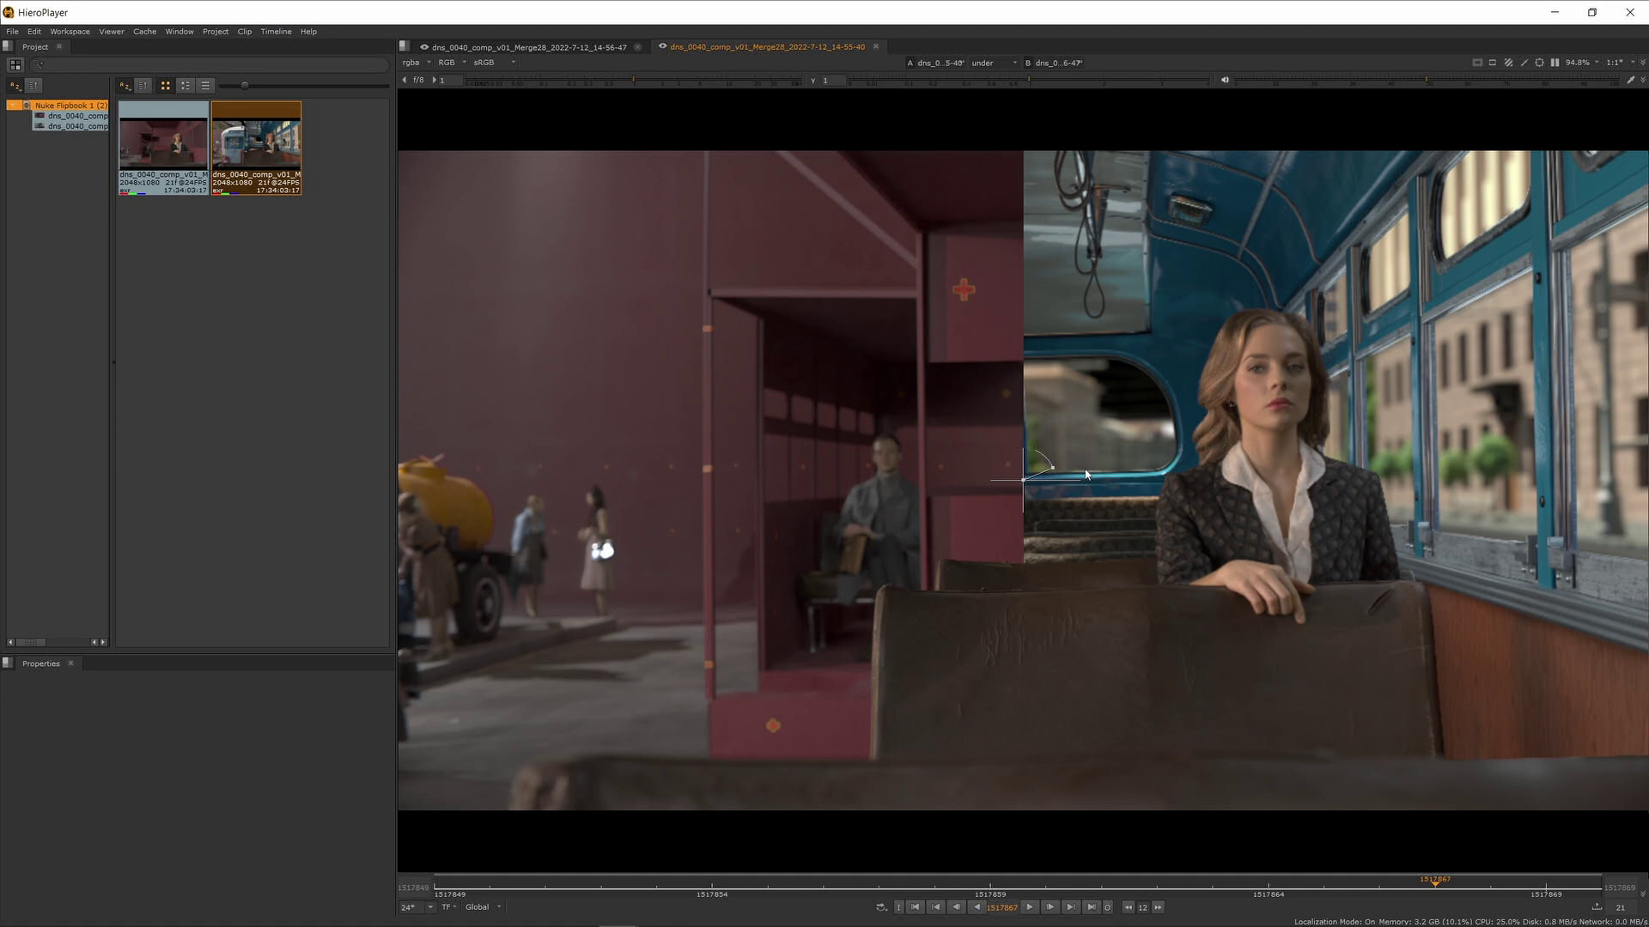
{"action": "left_click_drag", "start_coordinate": [1072, 477], "coordinate": [994, 496]}
{"action": "left_click", "coordinate": [181, 181]}
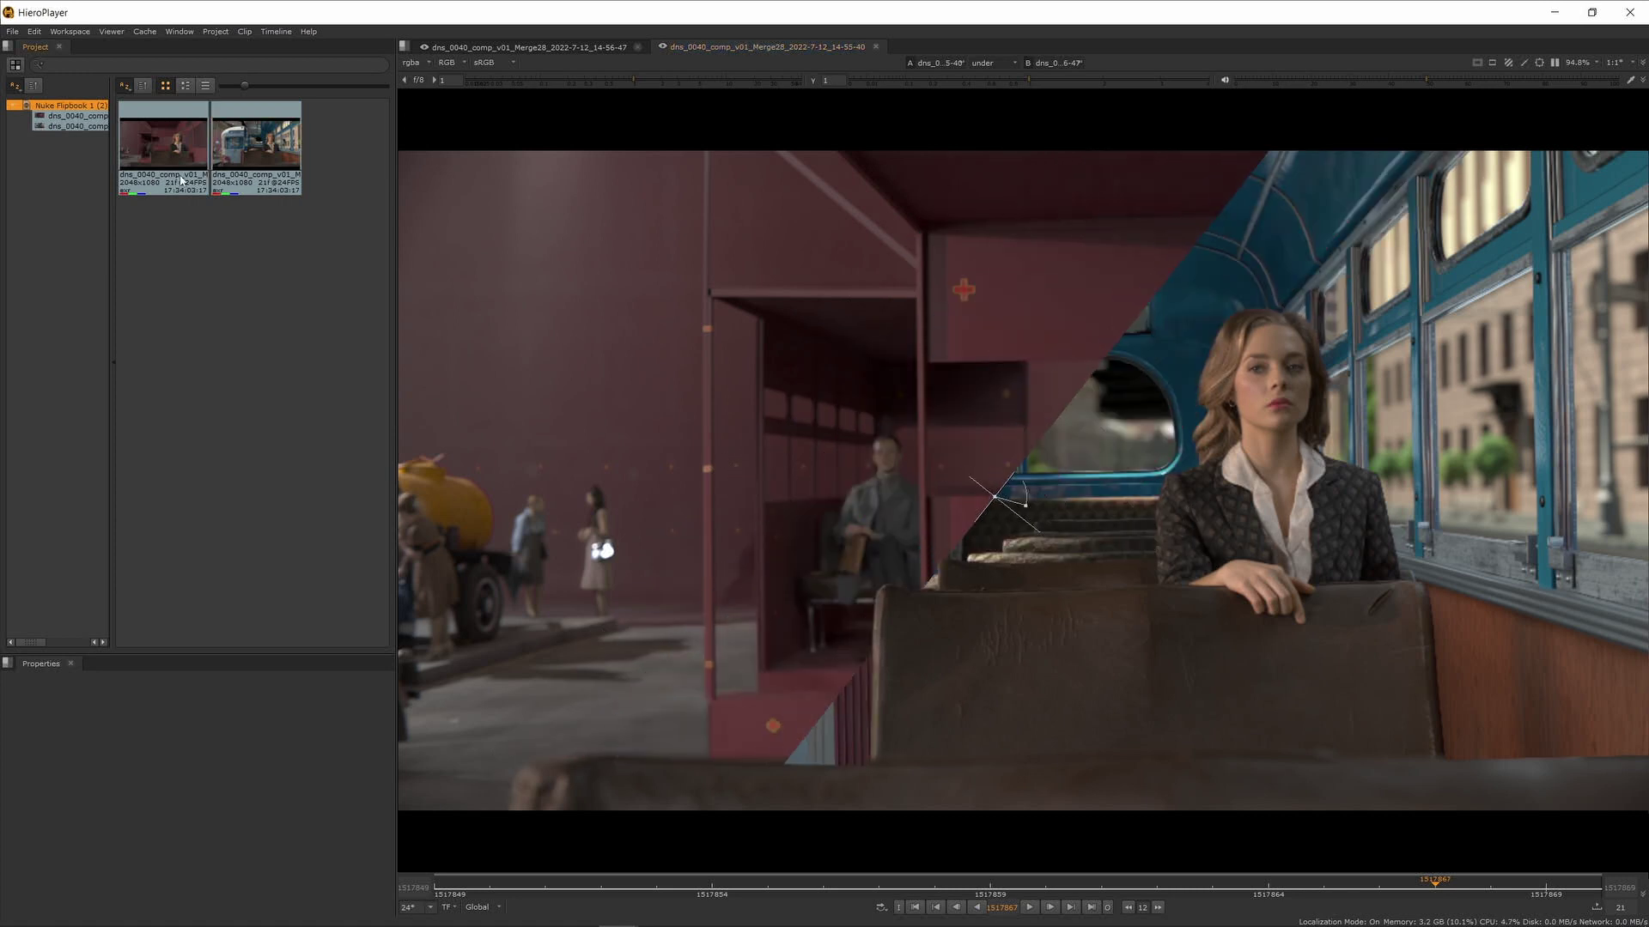
Step: Switch to the Timeline layout and add another clip and the third dns_0040 comp version to the sequence
{"action": "left_click", "coordinate": [70, 32]}
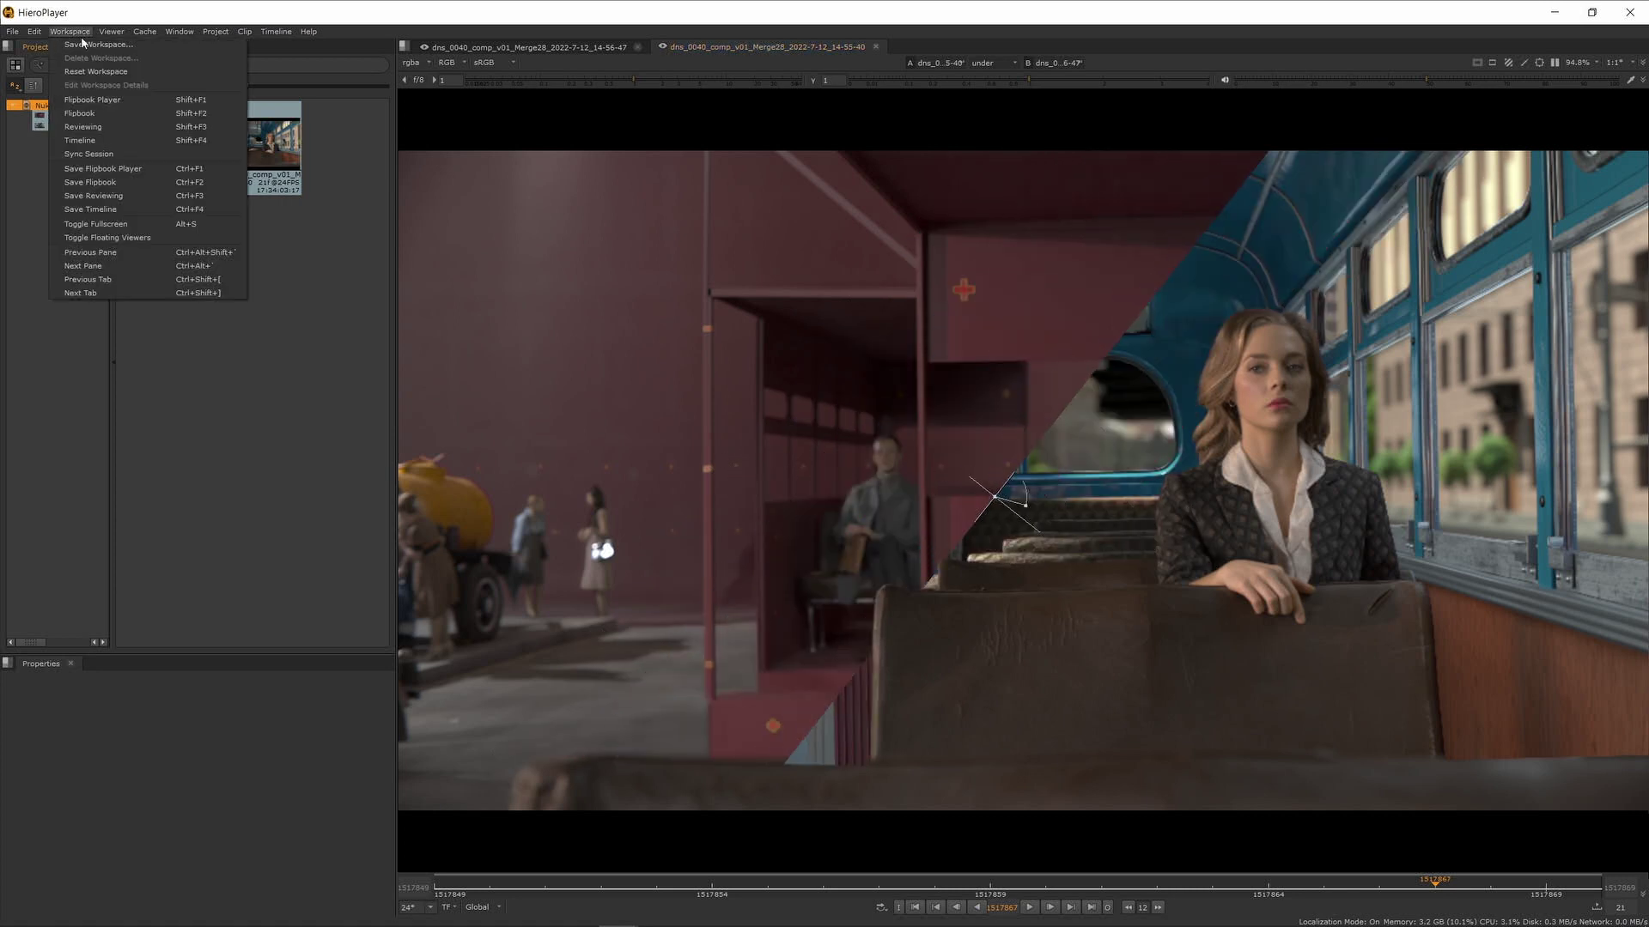
{"action": "left_click", "coordinate": [80, 141]}
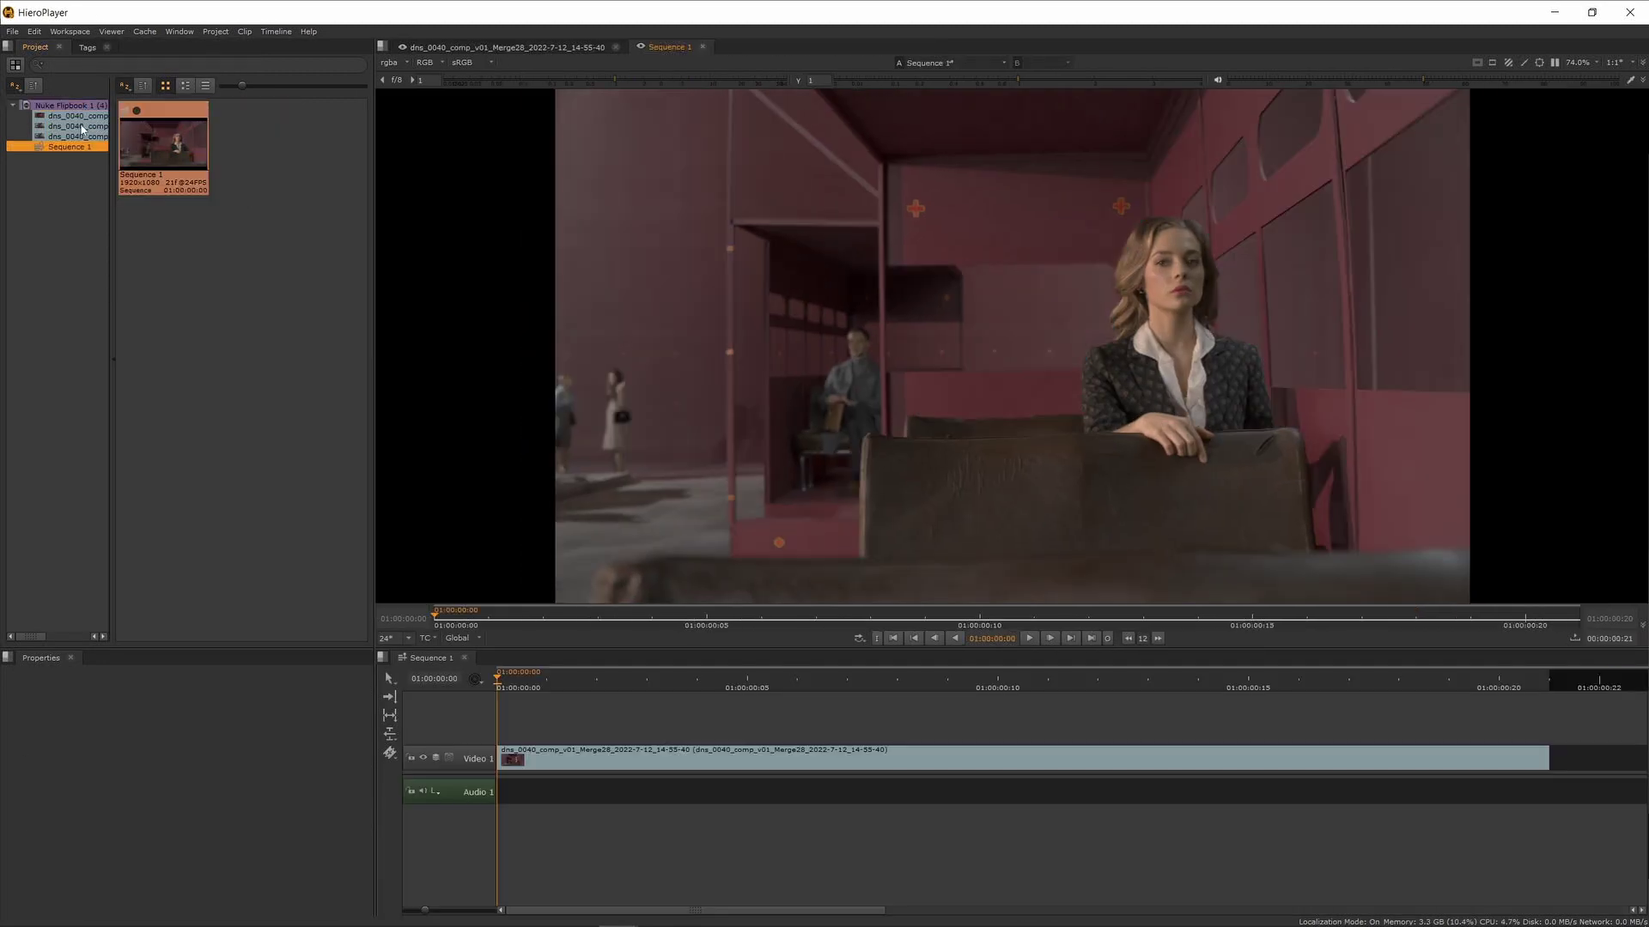
{"action": "left_click", "coordinate": [77, 126]}
{"action": "left_click_drag", "start_coordinate": [147, 139], "coordinate": [510, 719]}
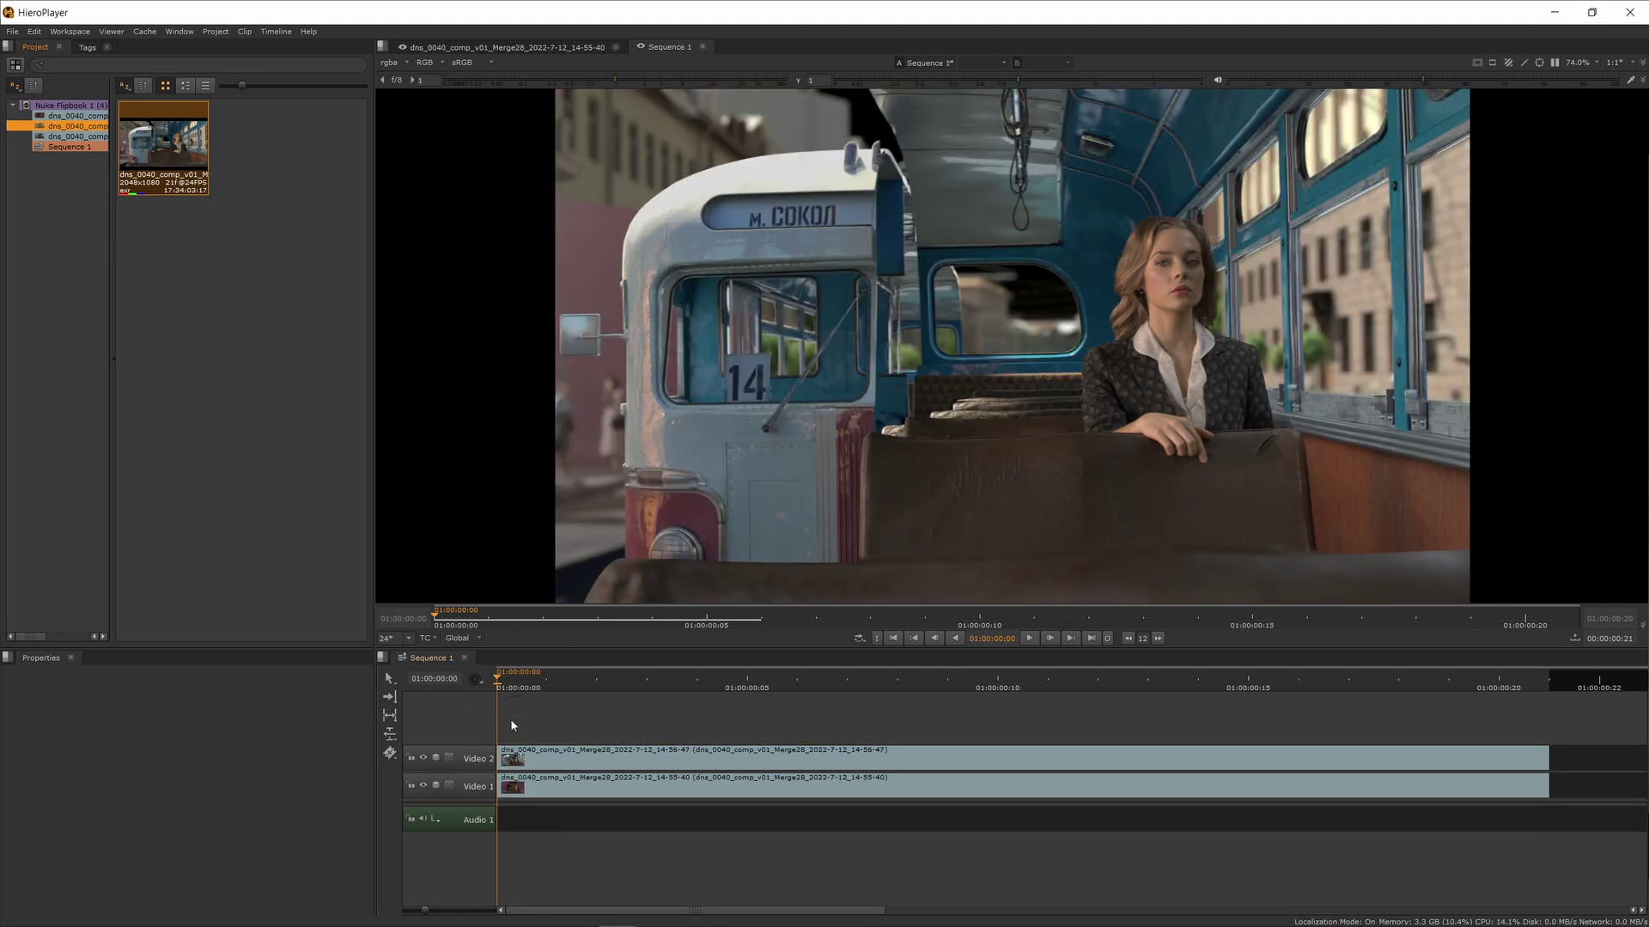
{"action": "left_click", "coordinate": [102, 137]}
{"action": "left_click_drag", "start_coordinate": [168, 155], "coordinate": [503, 726]}
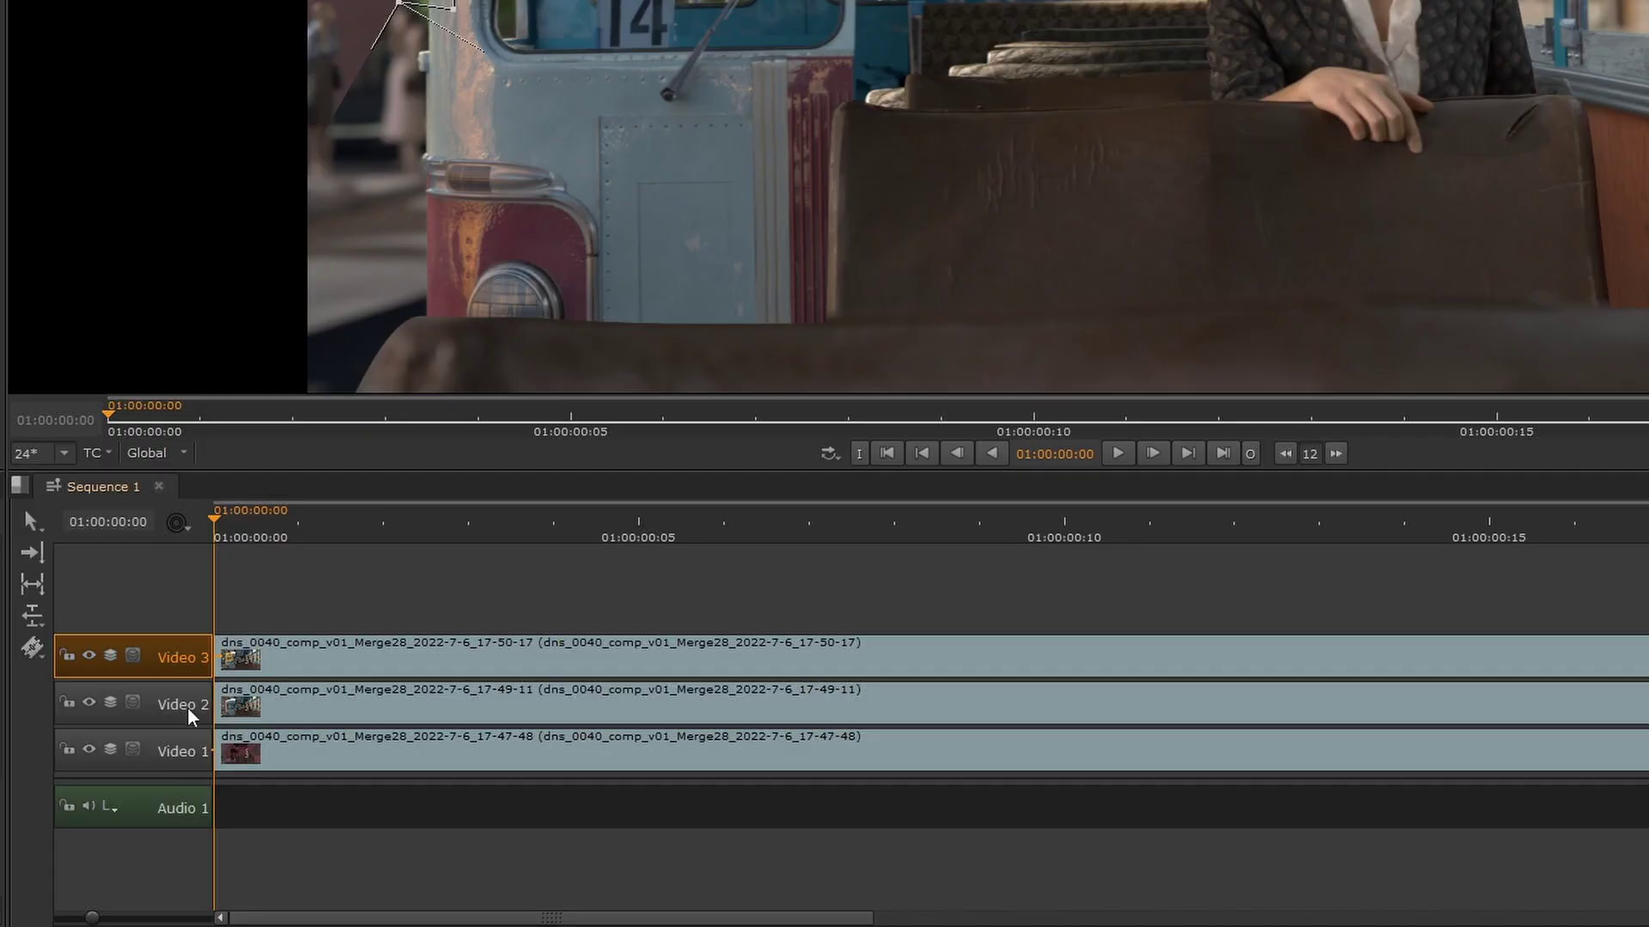
Step: Select the Video 2 and Video 3 tracks and slide the wipe onto the bus's 14 sign
{"action": "left_click", "coordinate": [190, 714]}
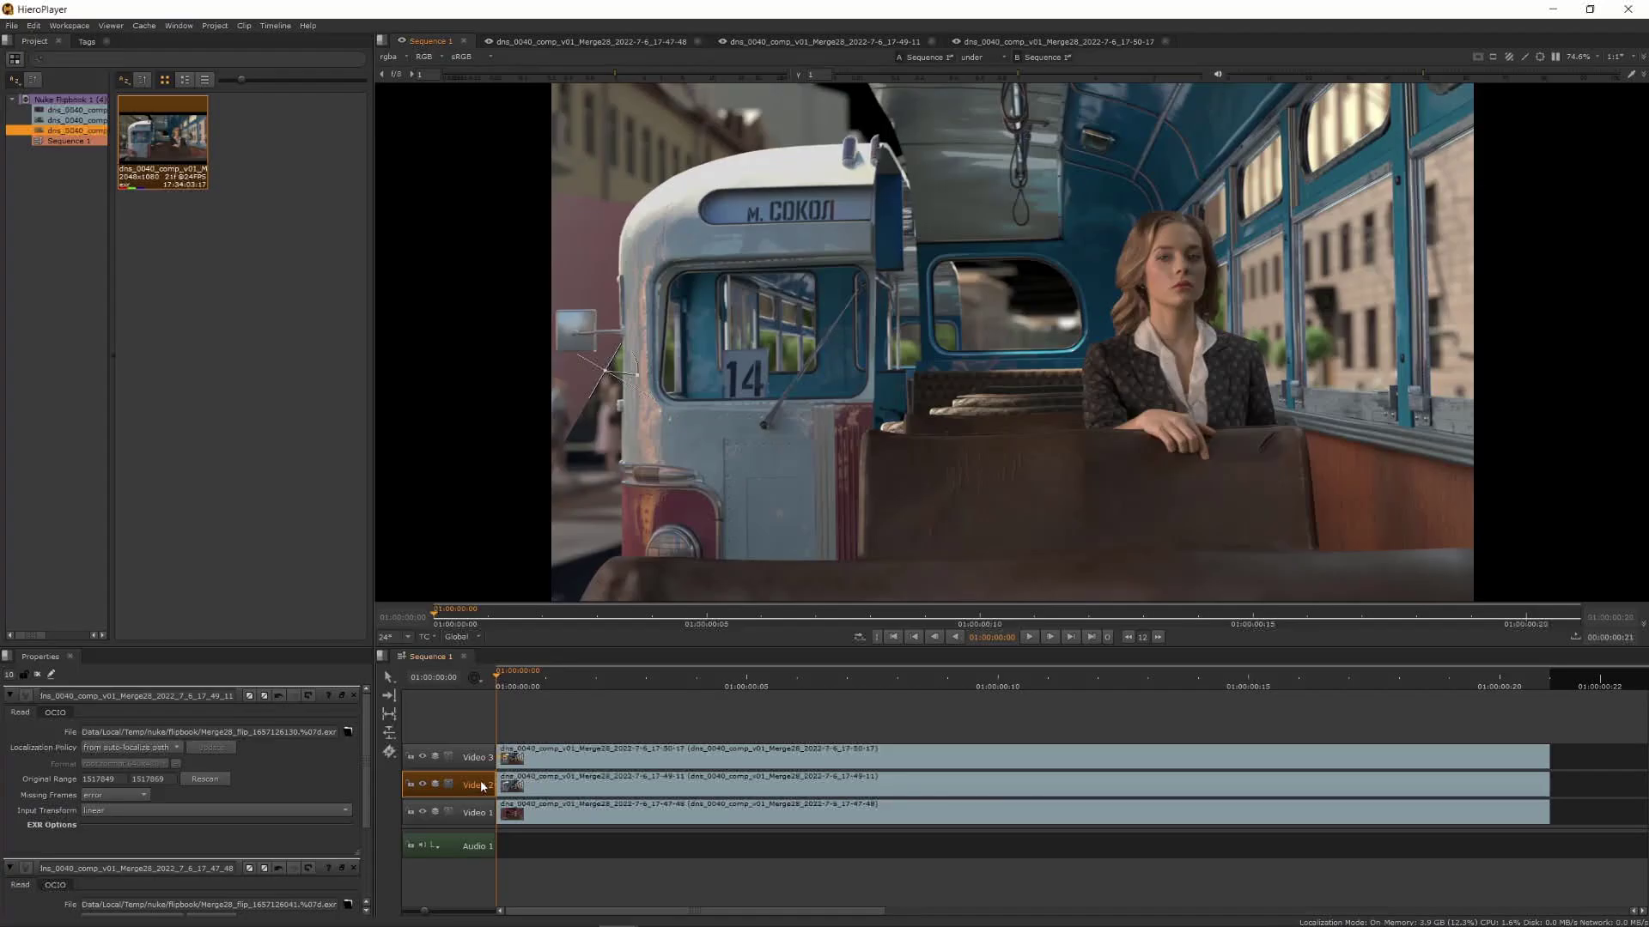
{"action": "left_click", "coordinate": [179, 657]}
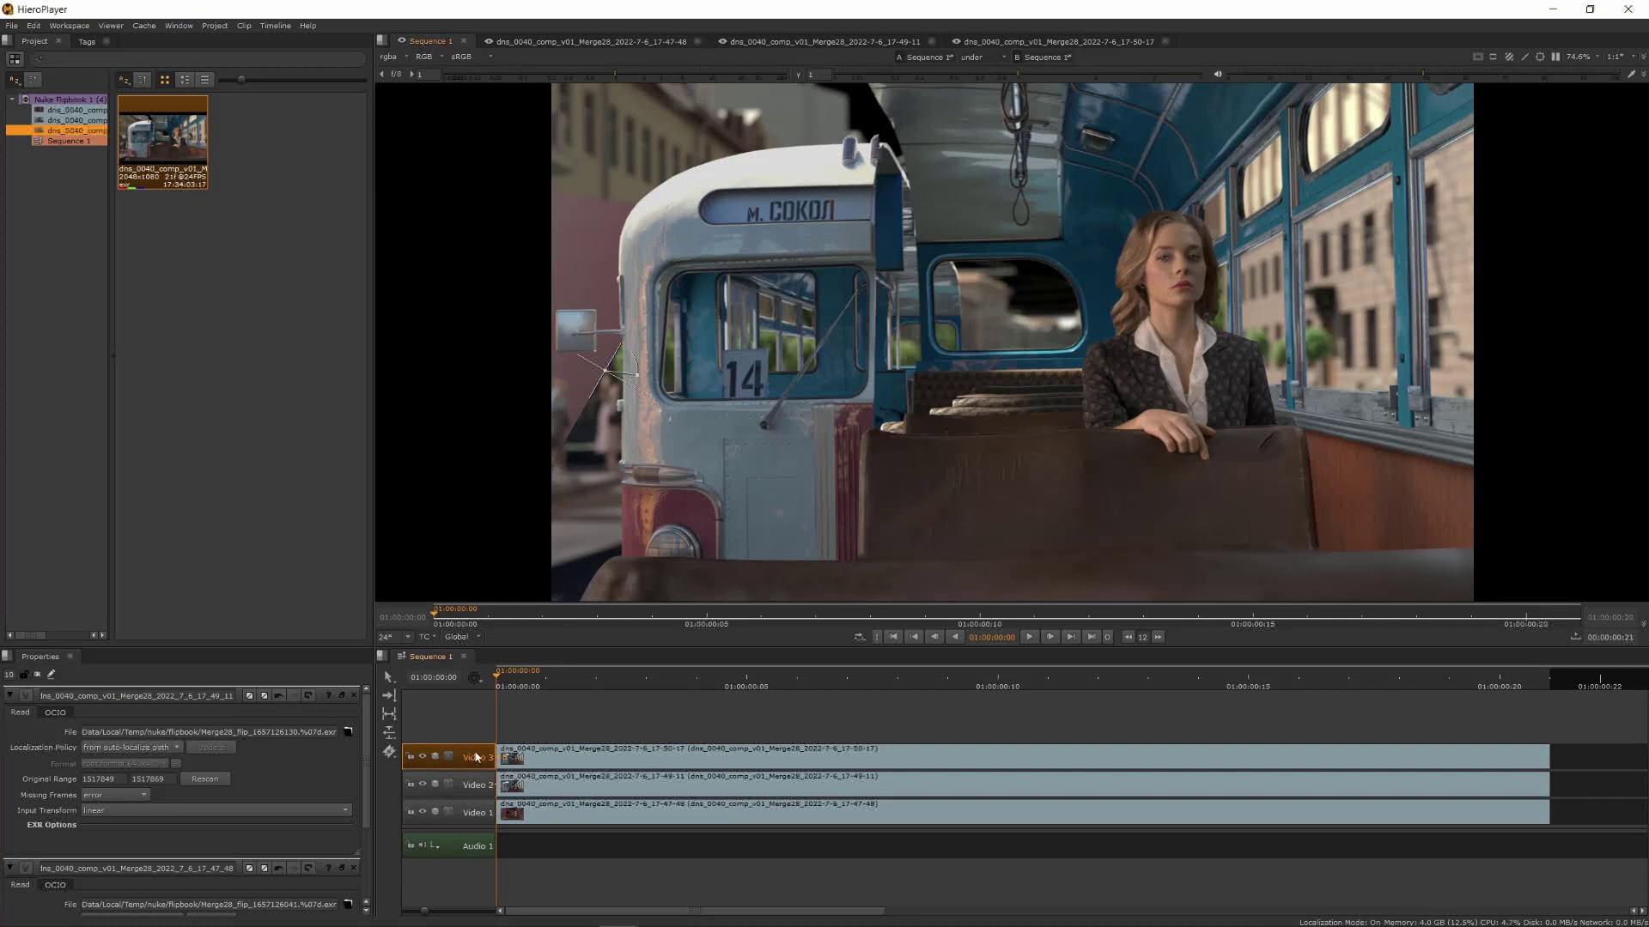
{"action": "left_click_drag", "start_coordinate": [607, 367], "coordinate": [861, 387]}
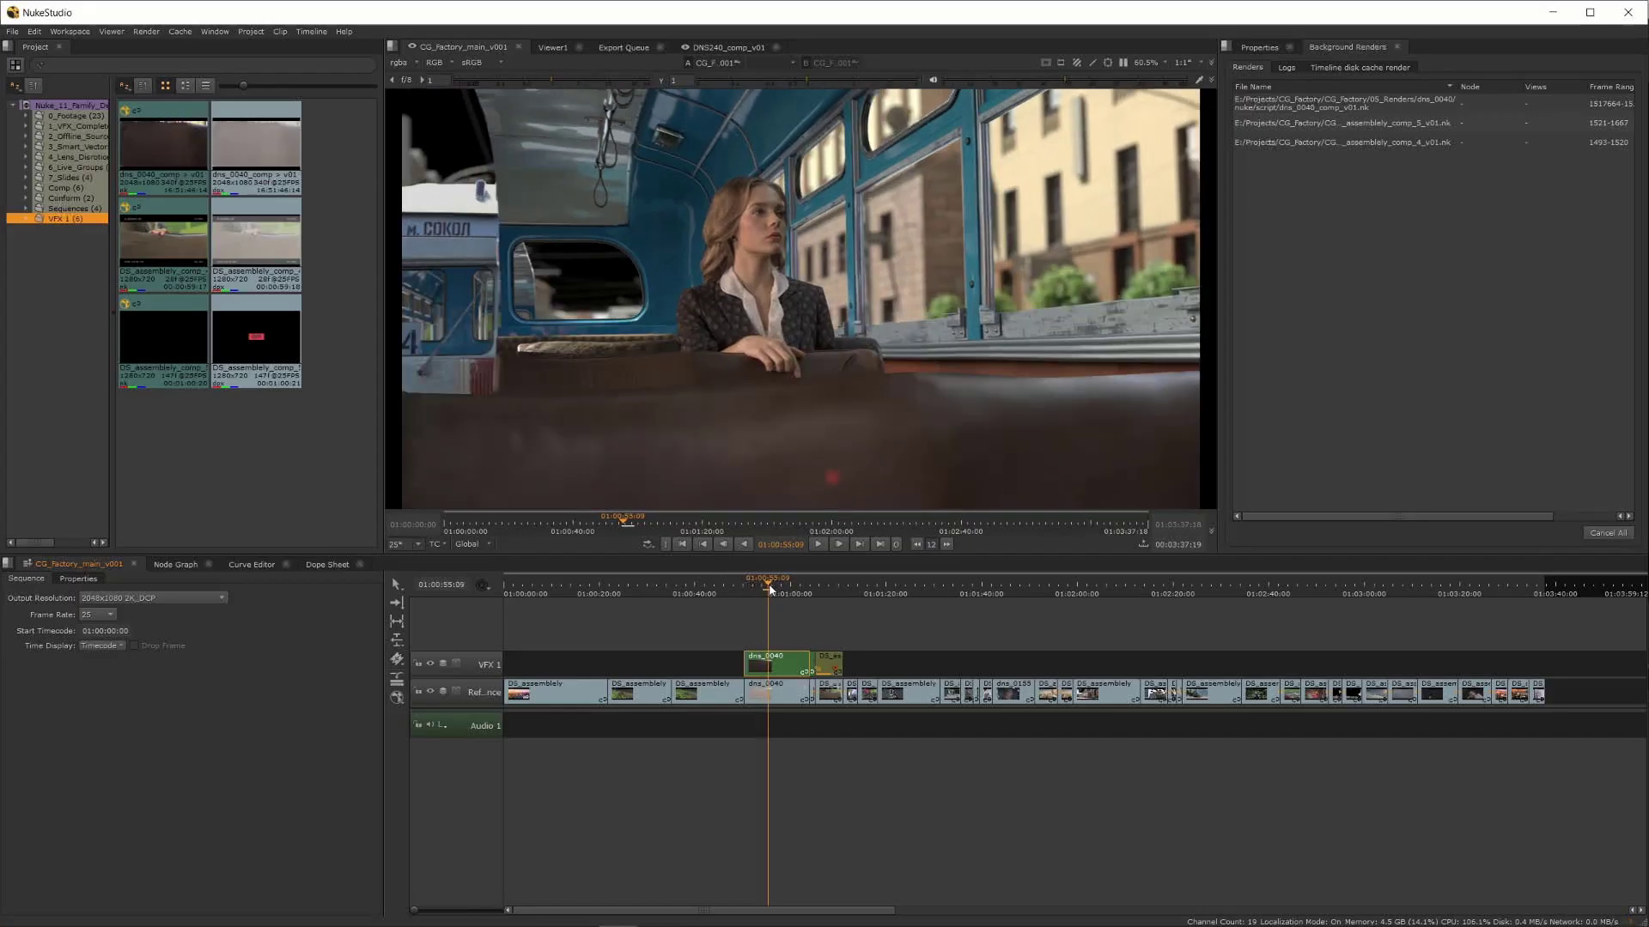
Step: Move the playhead onto dns_0040 and step forward one frame to the annotated frame
{"action": "mouse_move", "coordinate": [776, 590]}
{"action": "left_mouse_down"}
{"action": "mouse_move", "coordinate": [795, 588]}
{"action": "mouse_move", "coordinate": [764, 595]}
{"action": "left_mouse_up"}
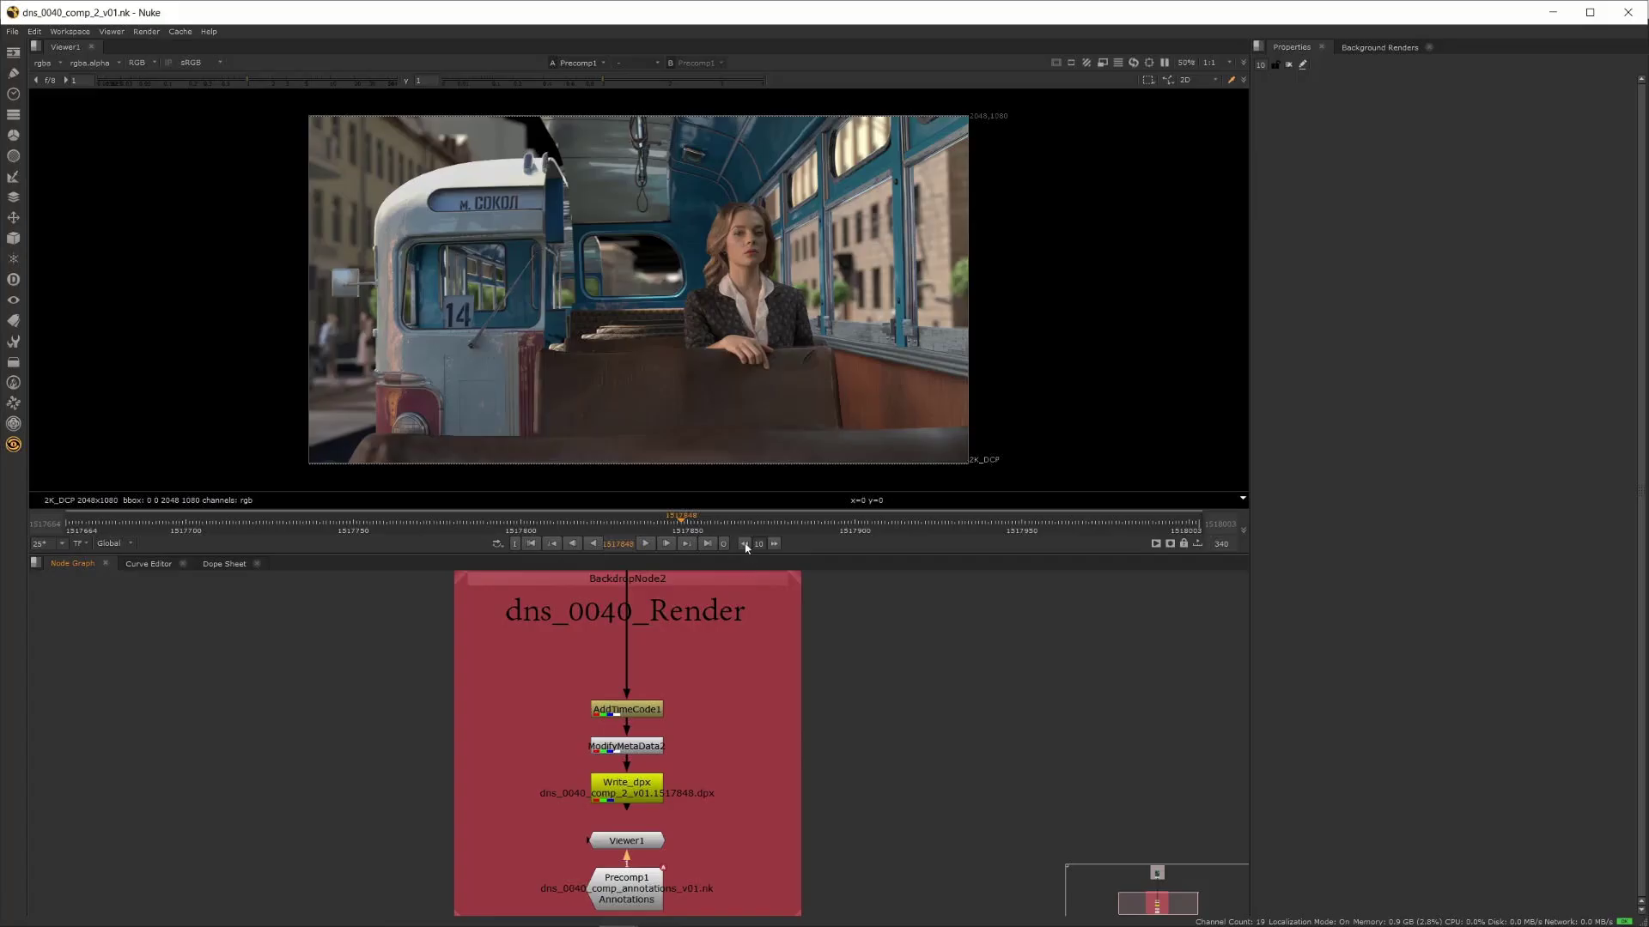
{"action": "key", "text": "Right"}
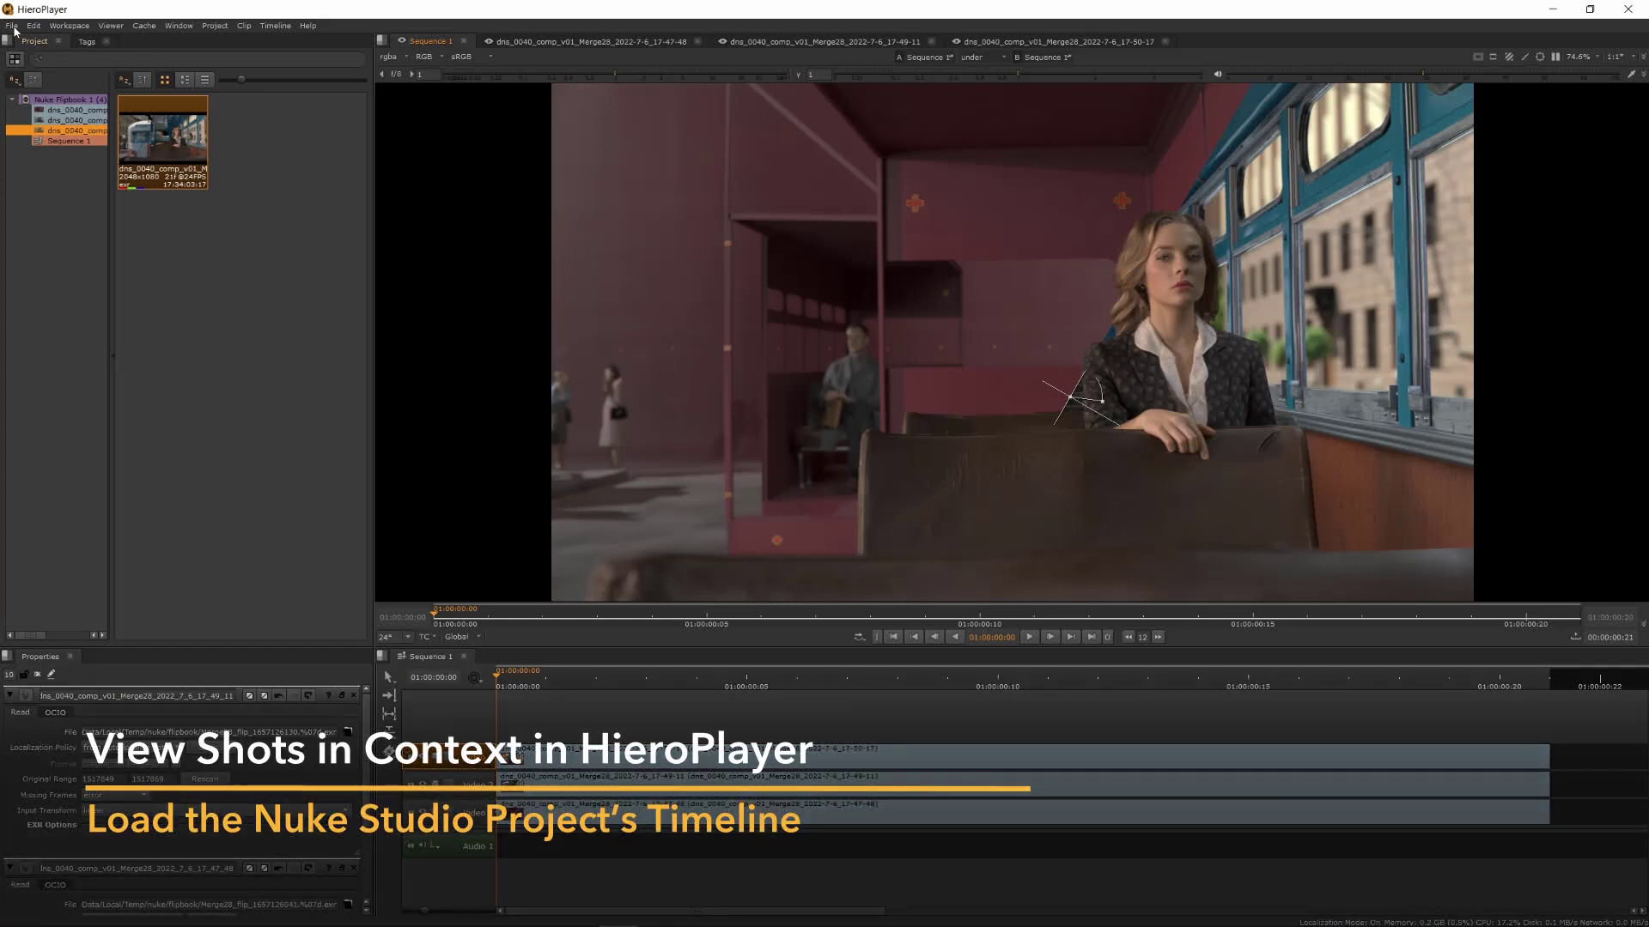
Step: Open the project Nuke_11_Family_Demo_V01_updated.hrox from E:/
{"action": "left_click", "coordinate": [15, 25]}
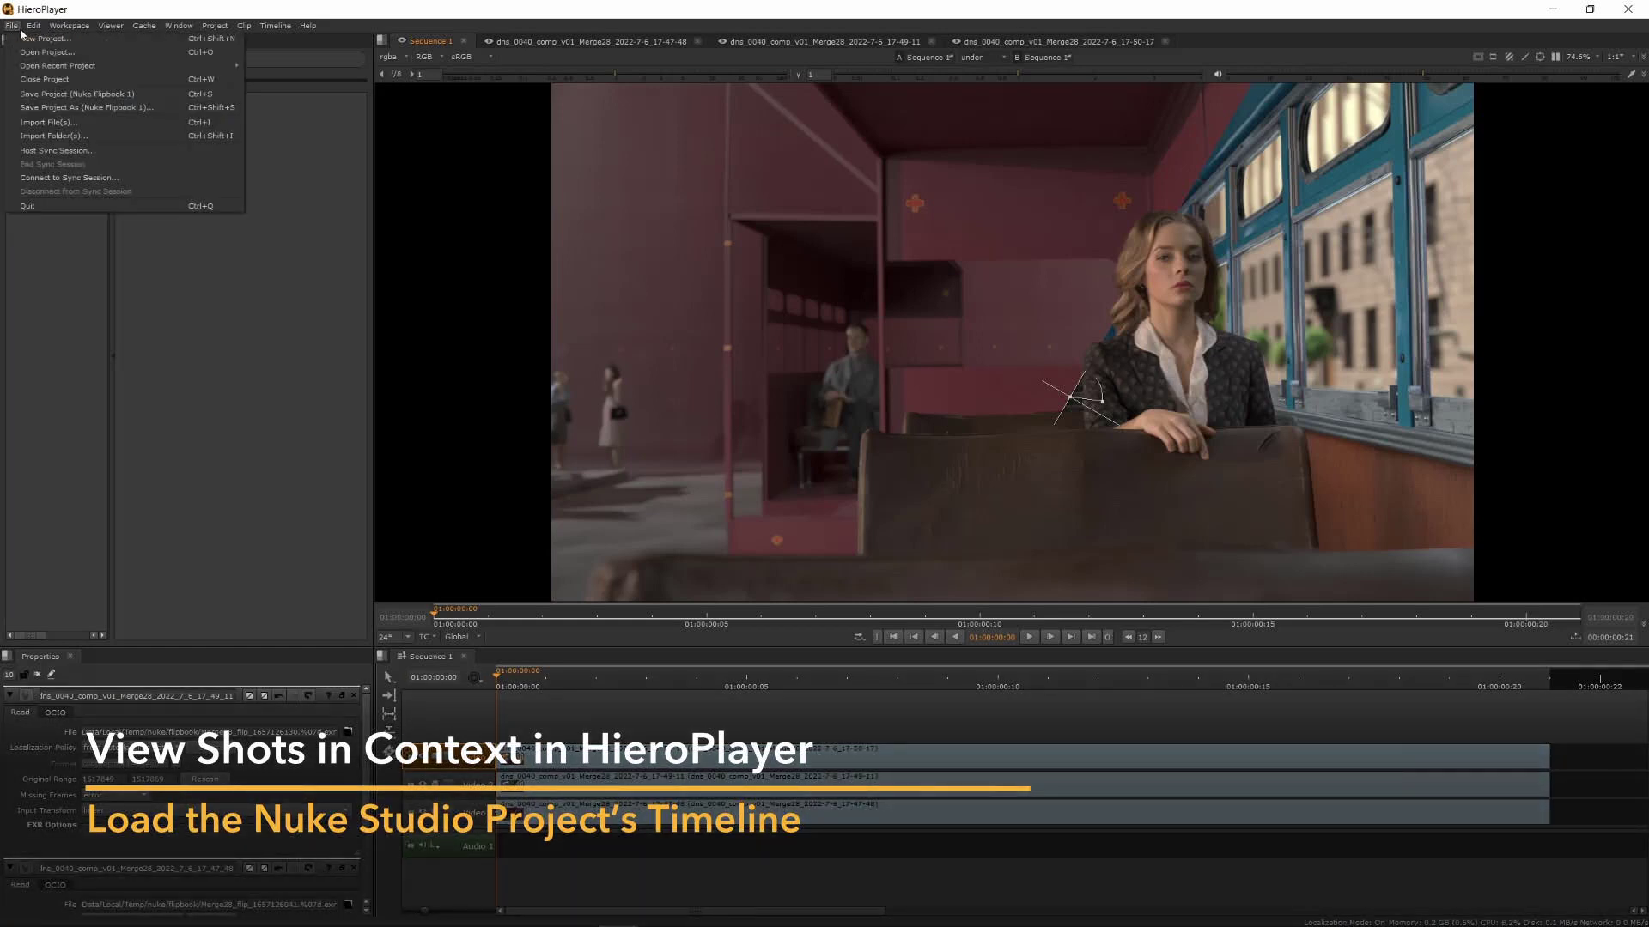
{"action": "left_click", "coordinate": [47, 52]}
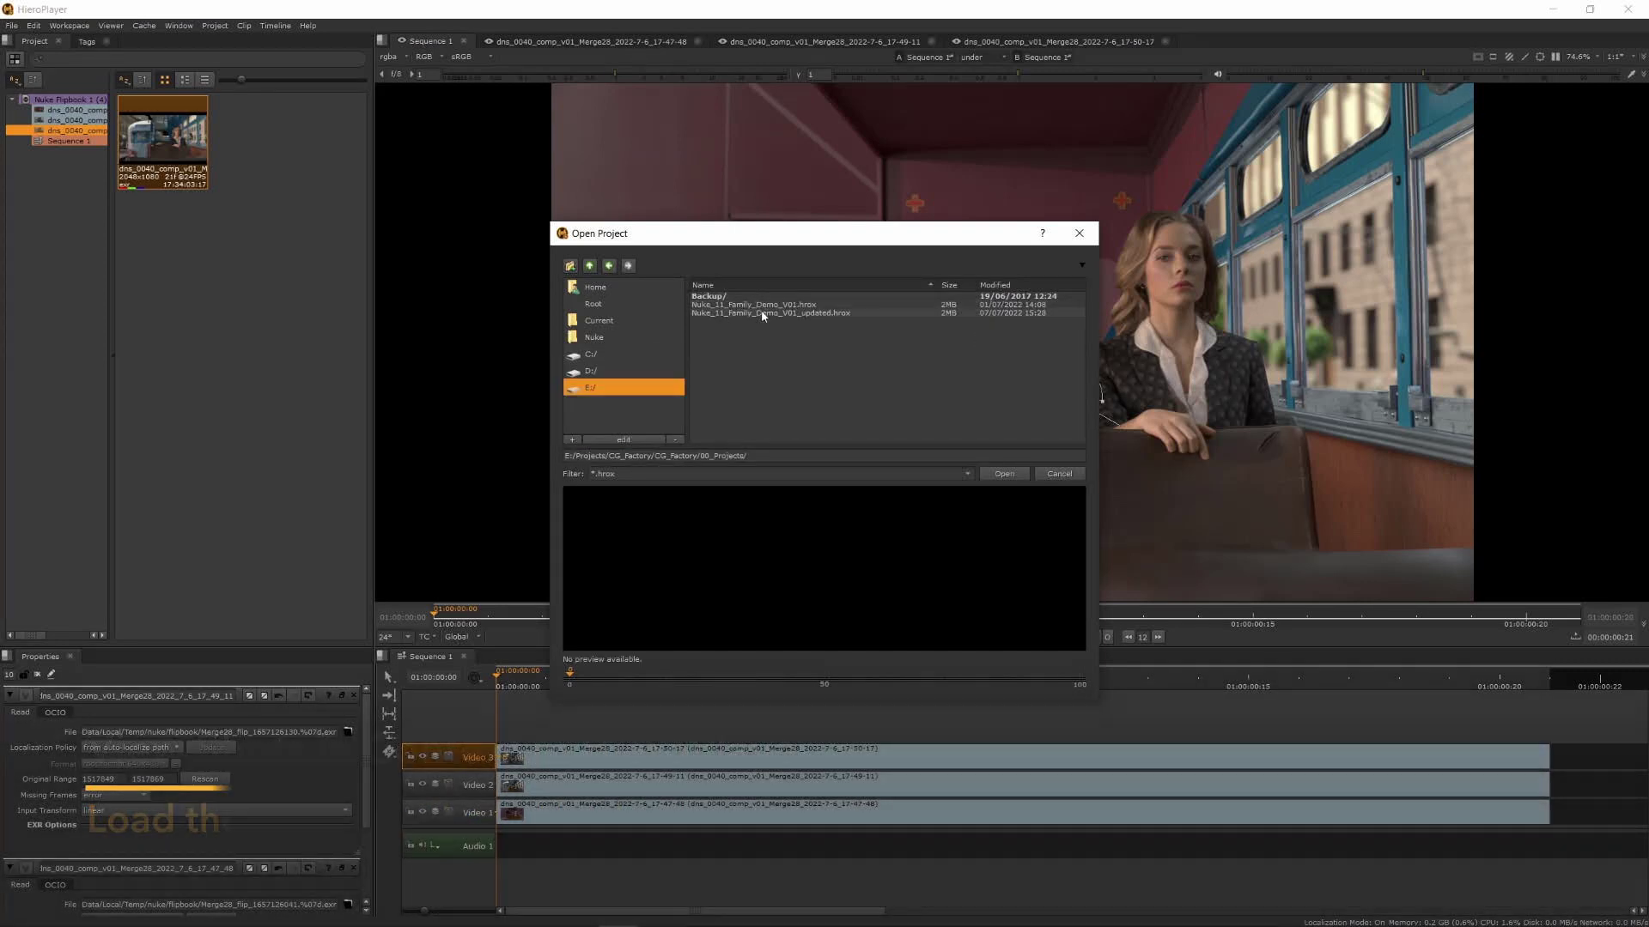
{"action": "left_click", "coordinate": [763, 314]}
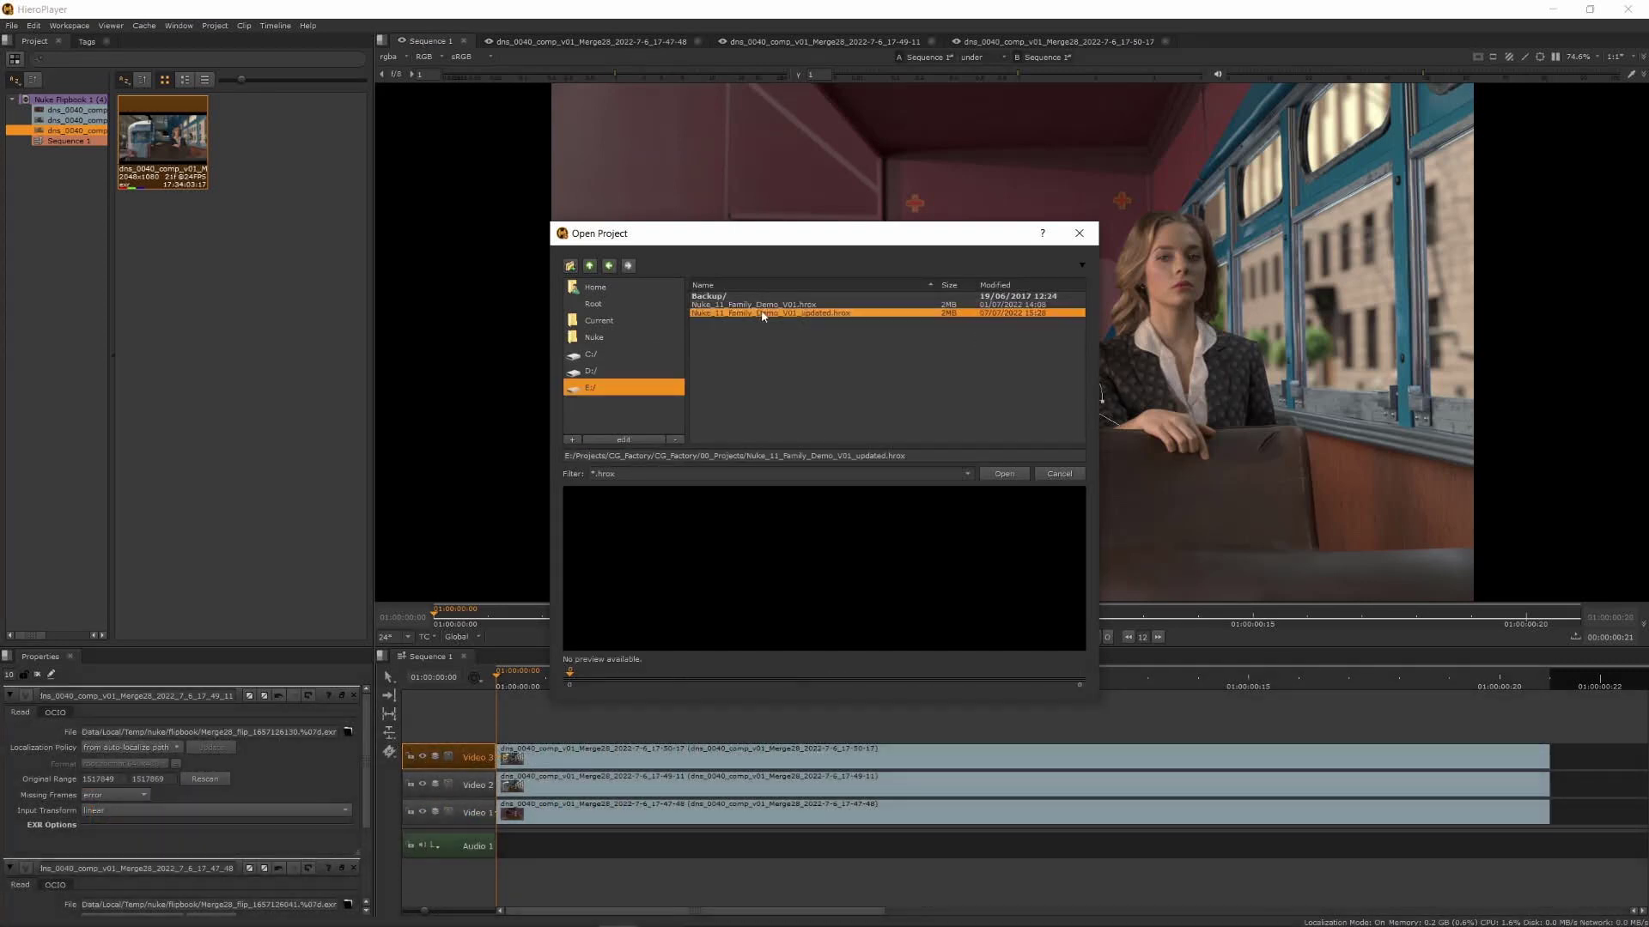
{"action": "left_click", "coordinate": [1012, 475]}
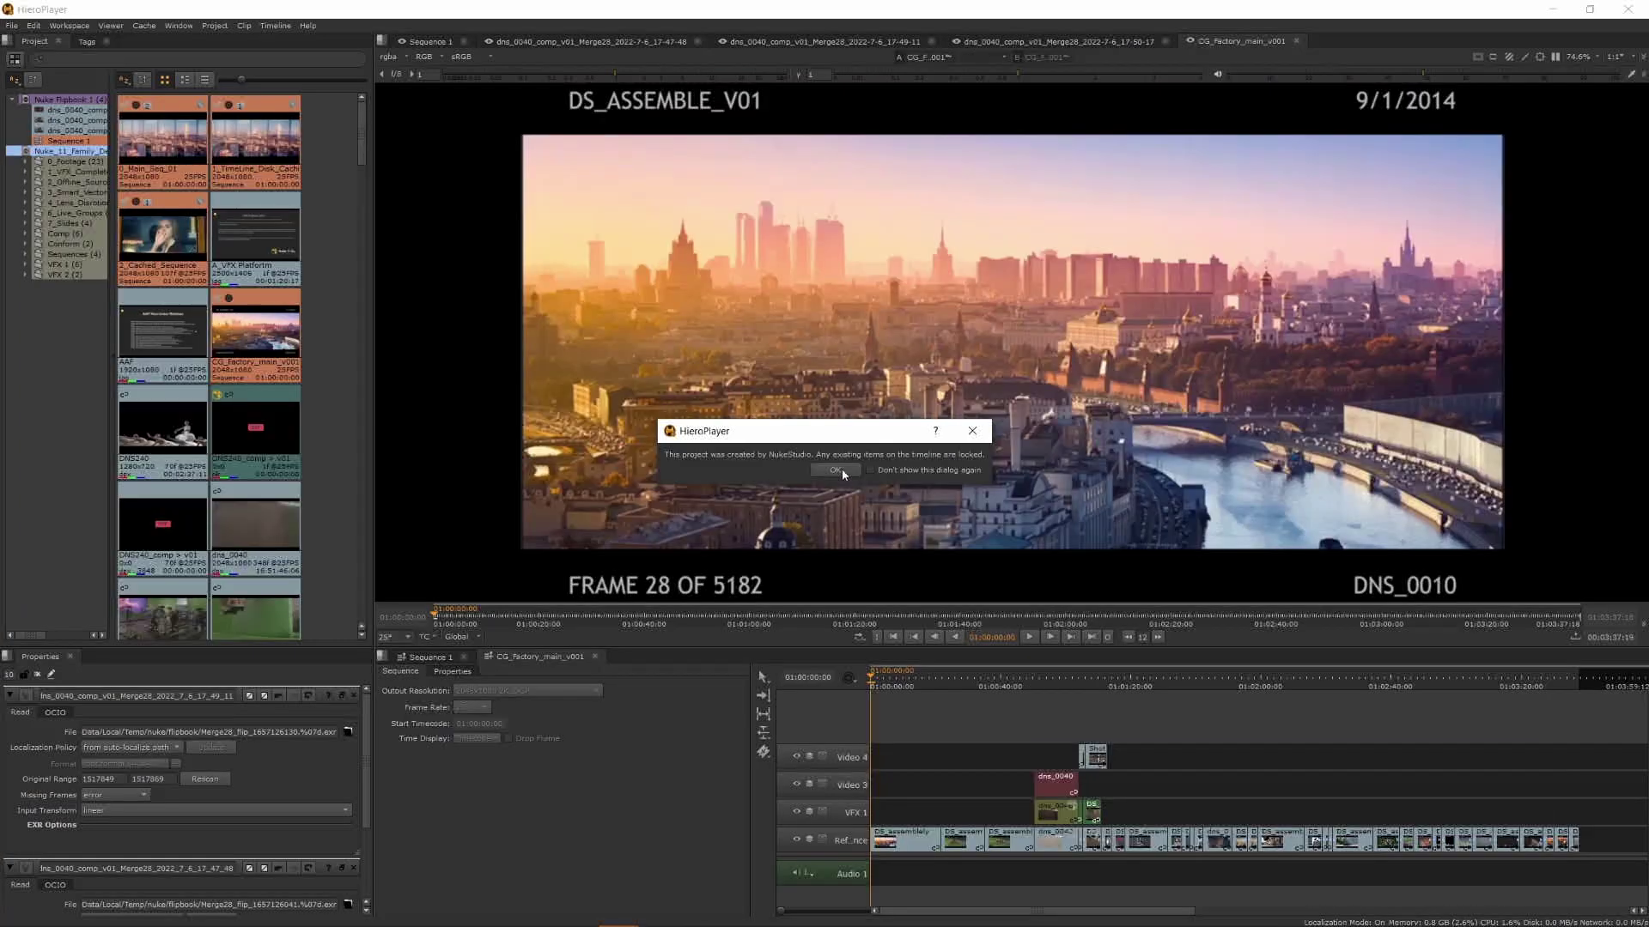
Step: Dismiss the locked-items notice, jump to the start of dns_0040, and play the shot
{"action": "left_click", "coordinate": [843, 471]}
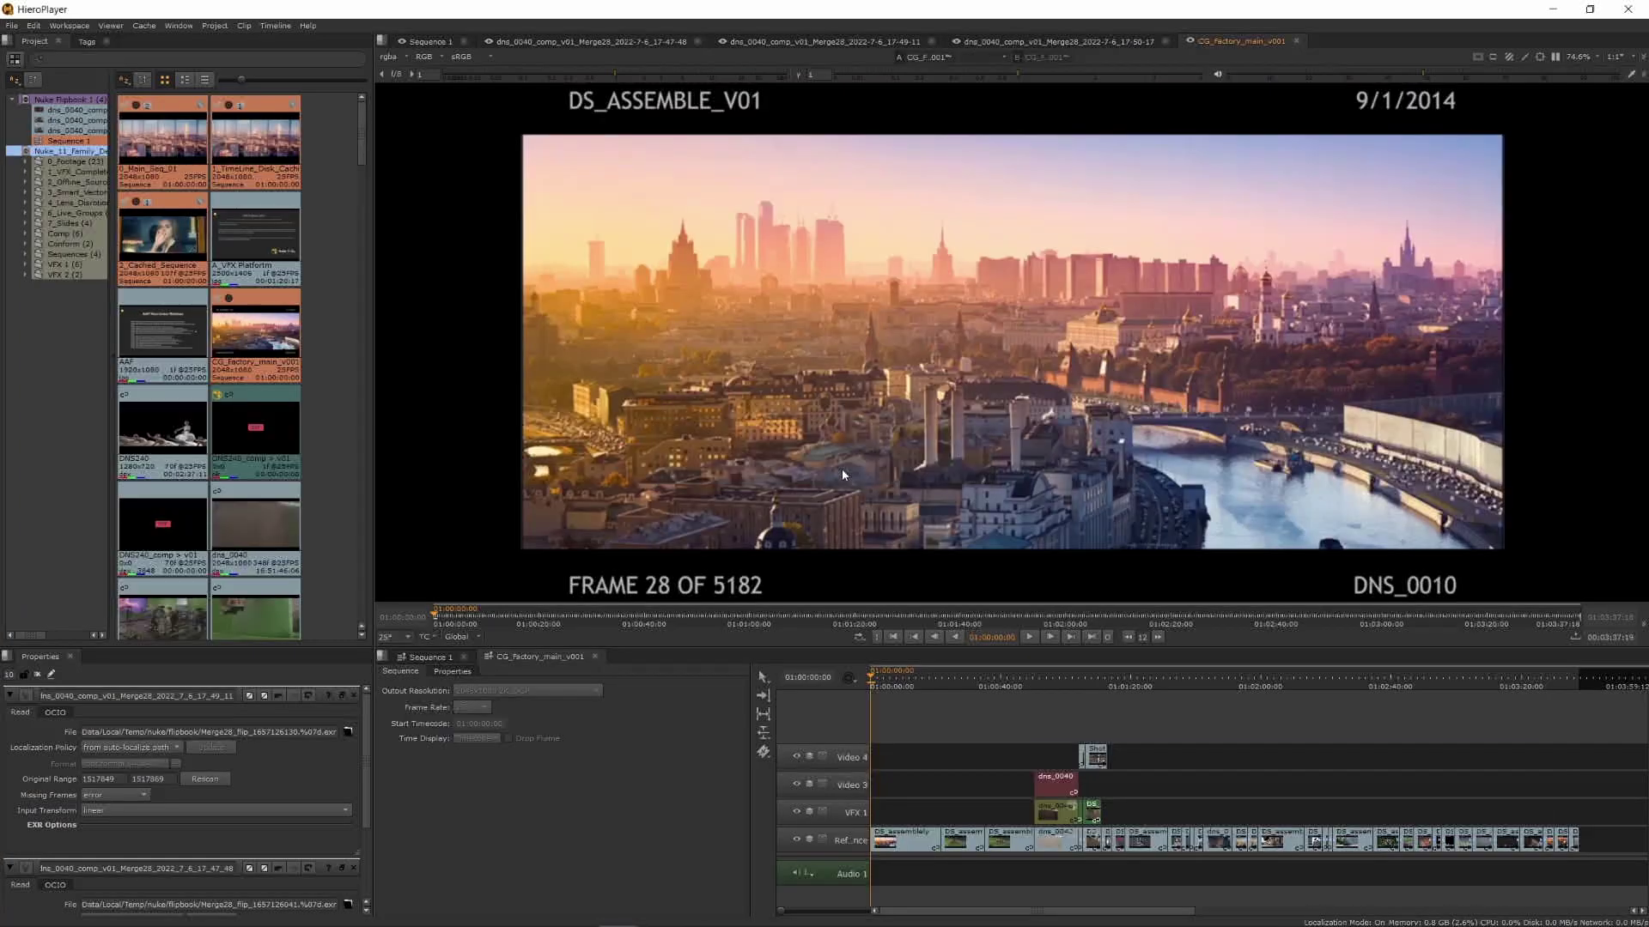
{"action": "left_click", "coordinate": [969, 839]}
{"action": "left_click", "coordinate": [995, 786]}
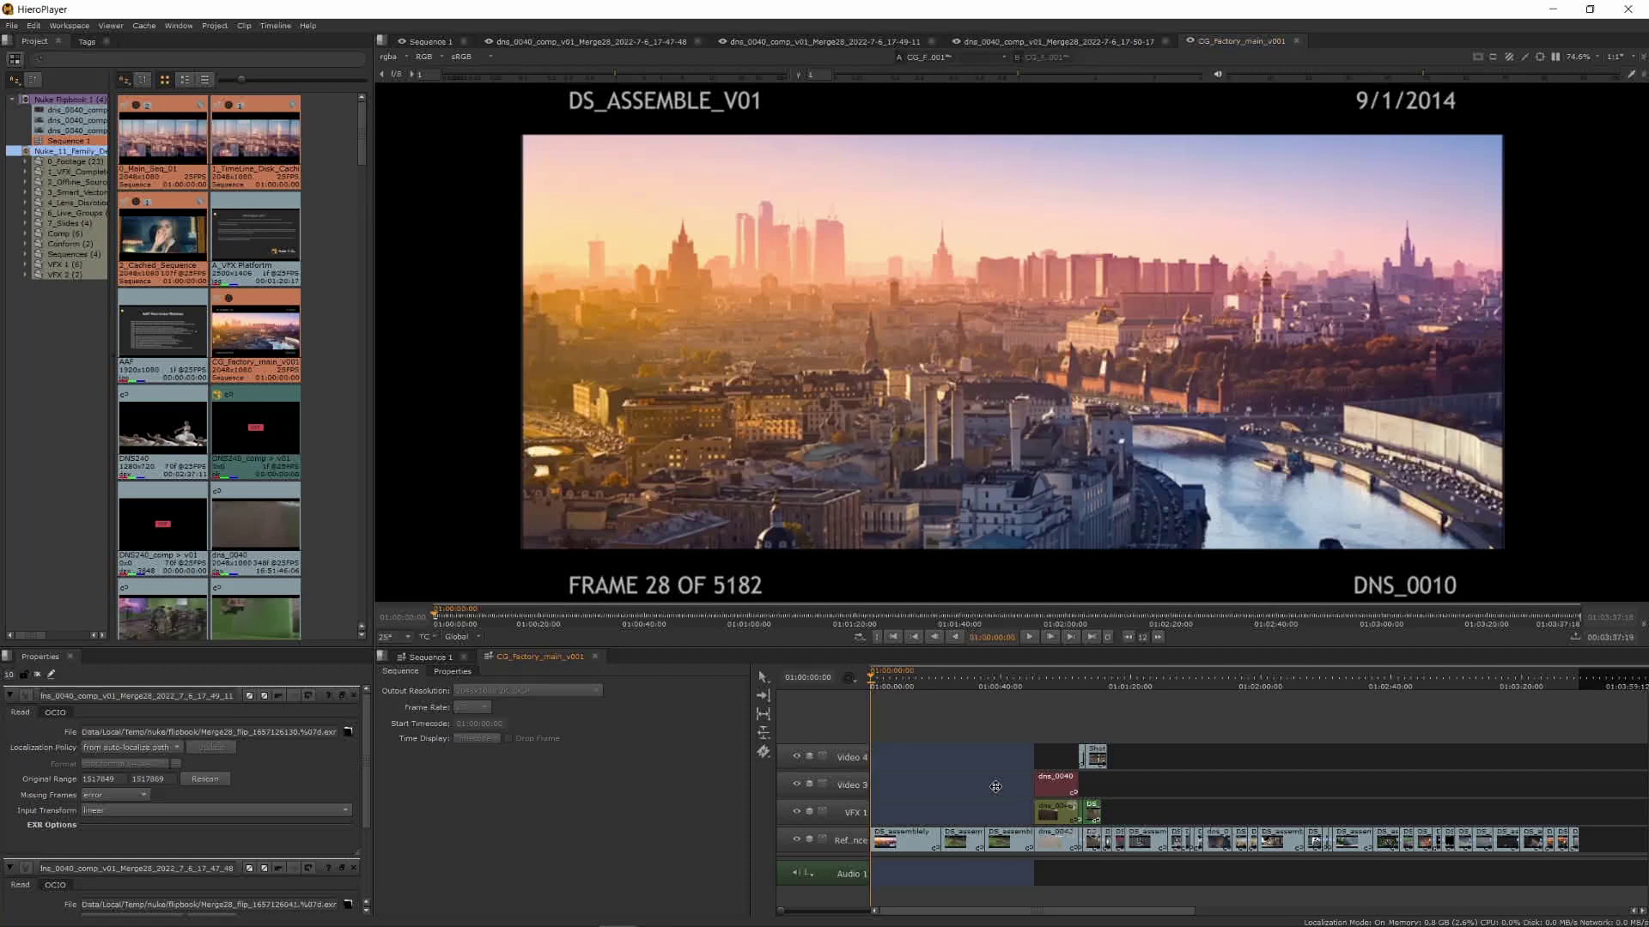
{"action": "left_click", "coordinate": [1067, 775]}
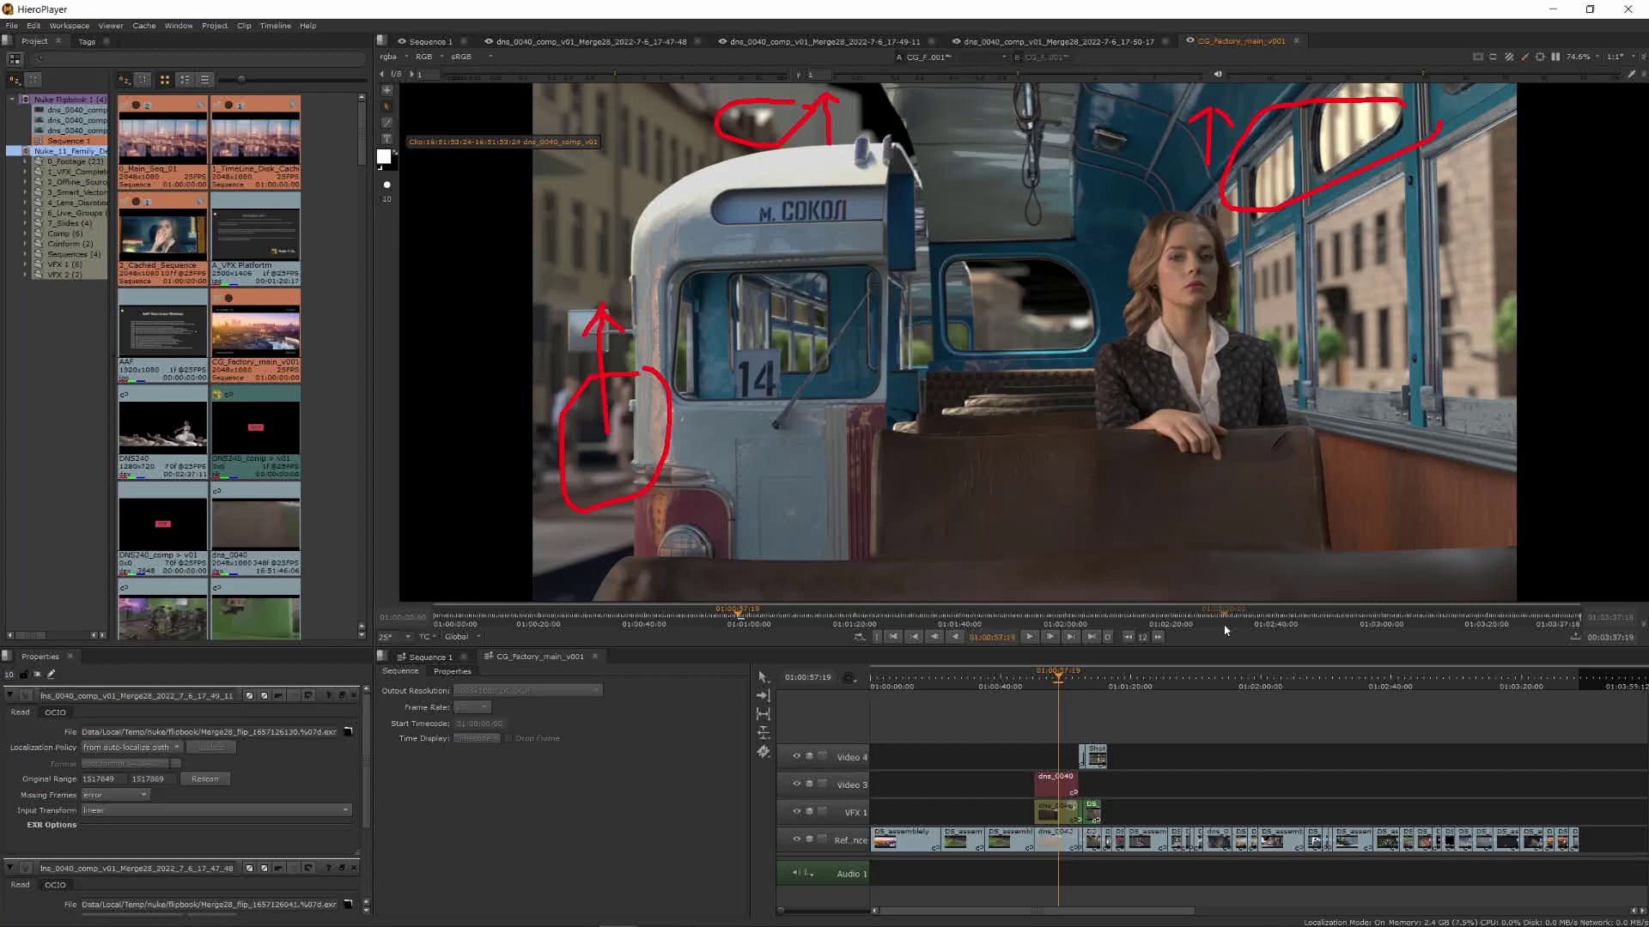
{"action": "key", "text": "space"}
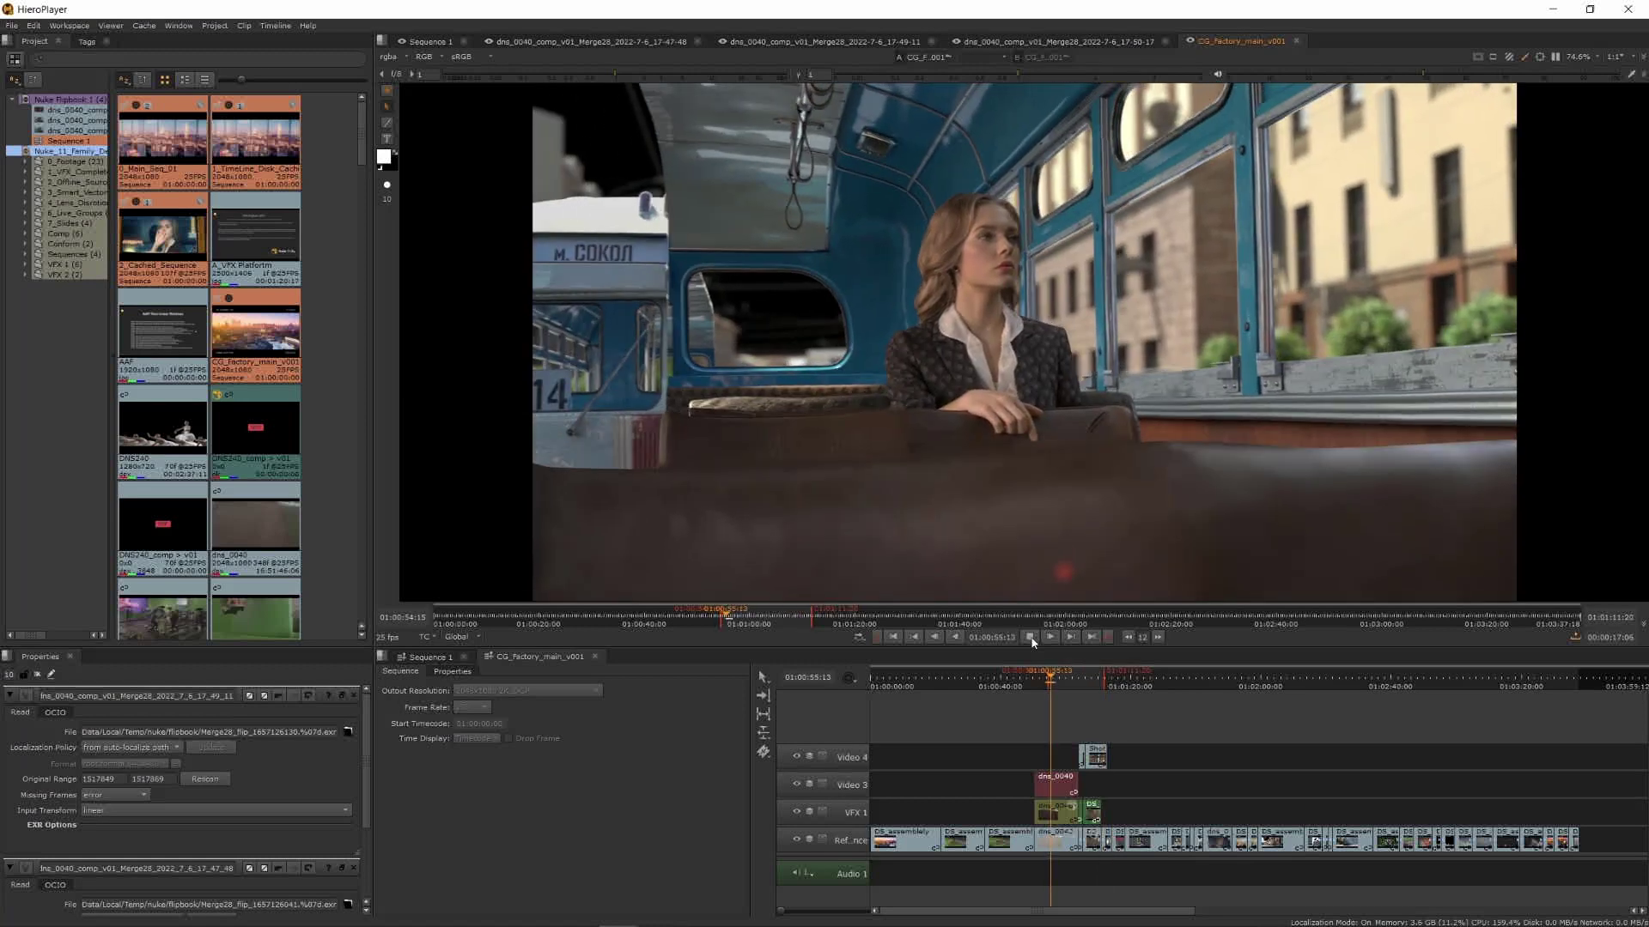
Step: Stop playback, step 12 frames forward to the annotated frame, and hide the viewer annotations
{"action": "left_click", "coordinate": [1029, 637]}
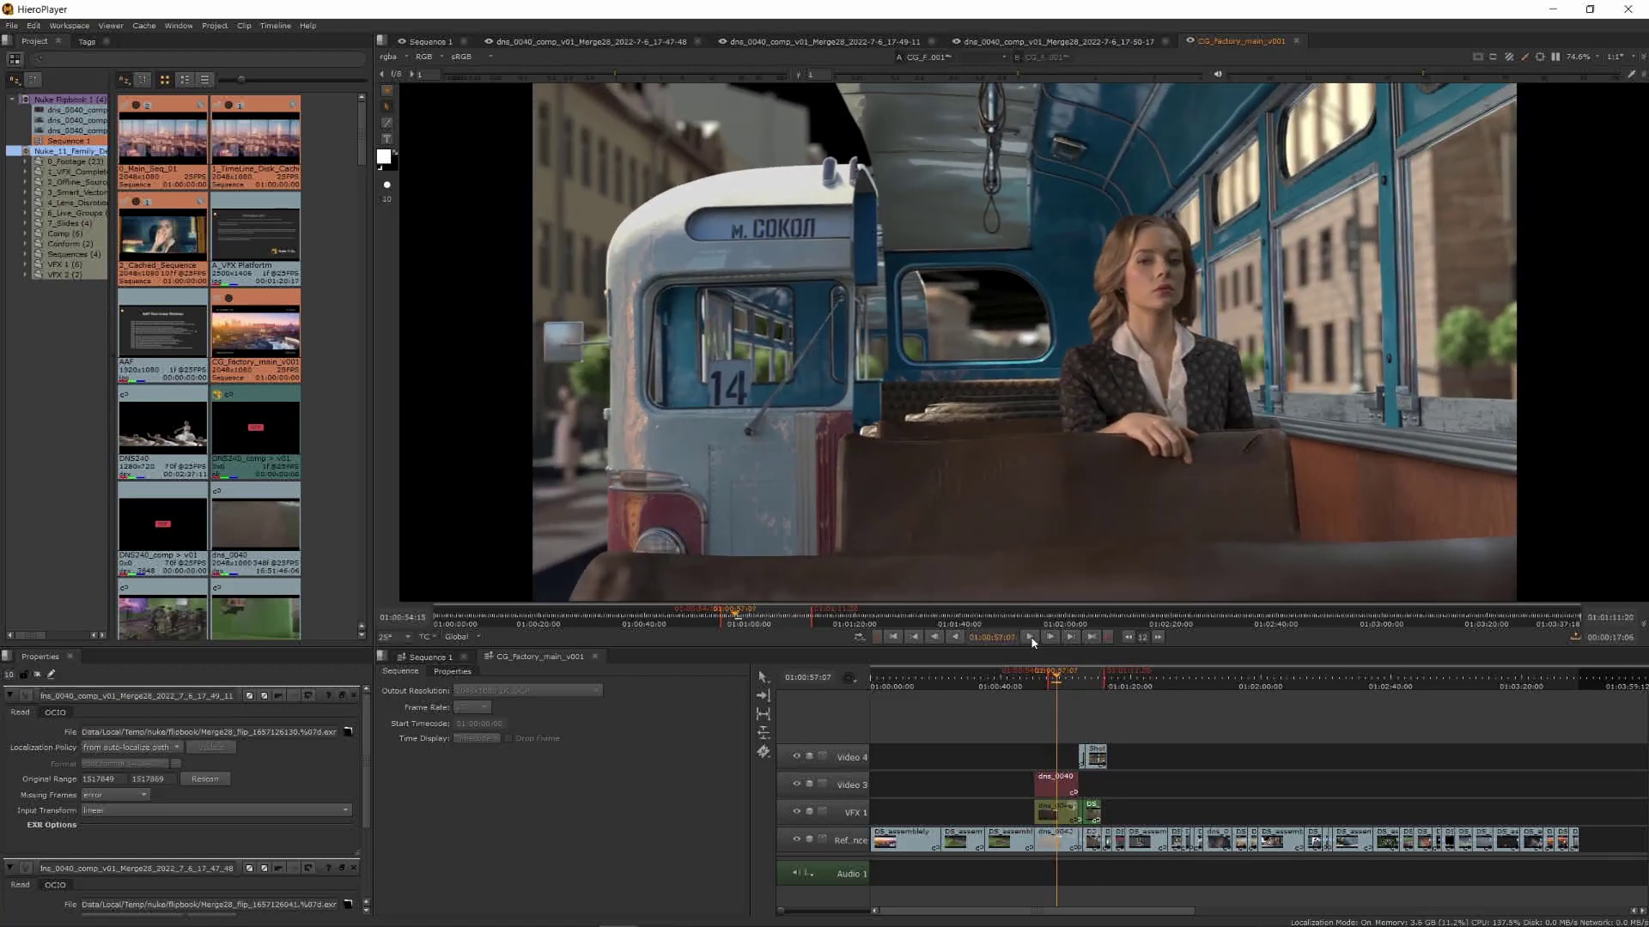
{"action": "key", "text": "shift+Right"}
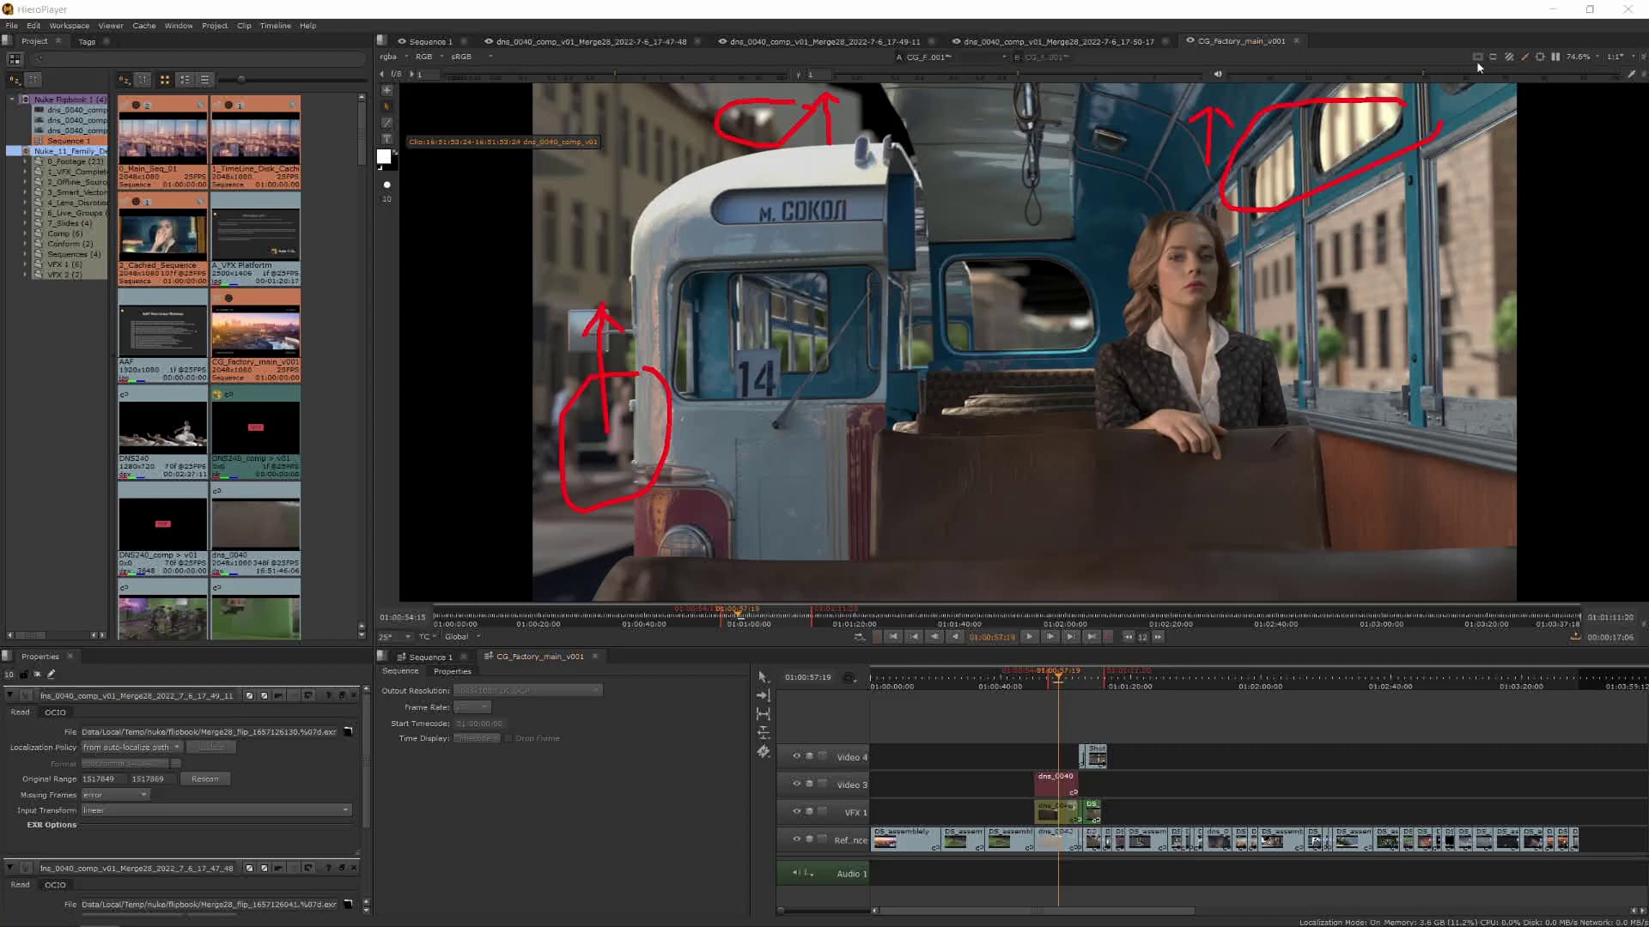
{"action": "left_click", "coordinate": [1525, 63]}
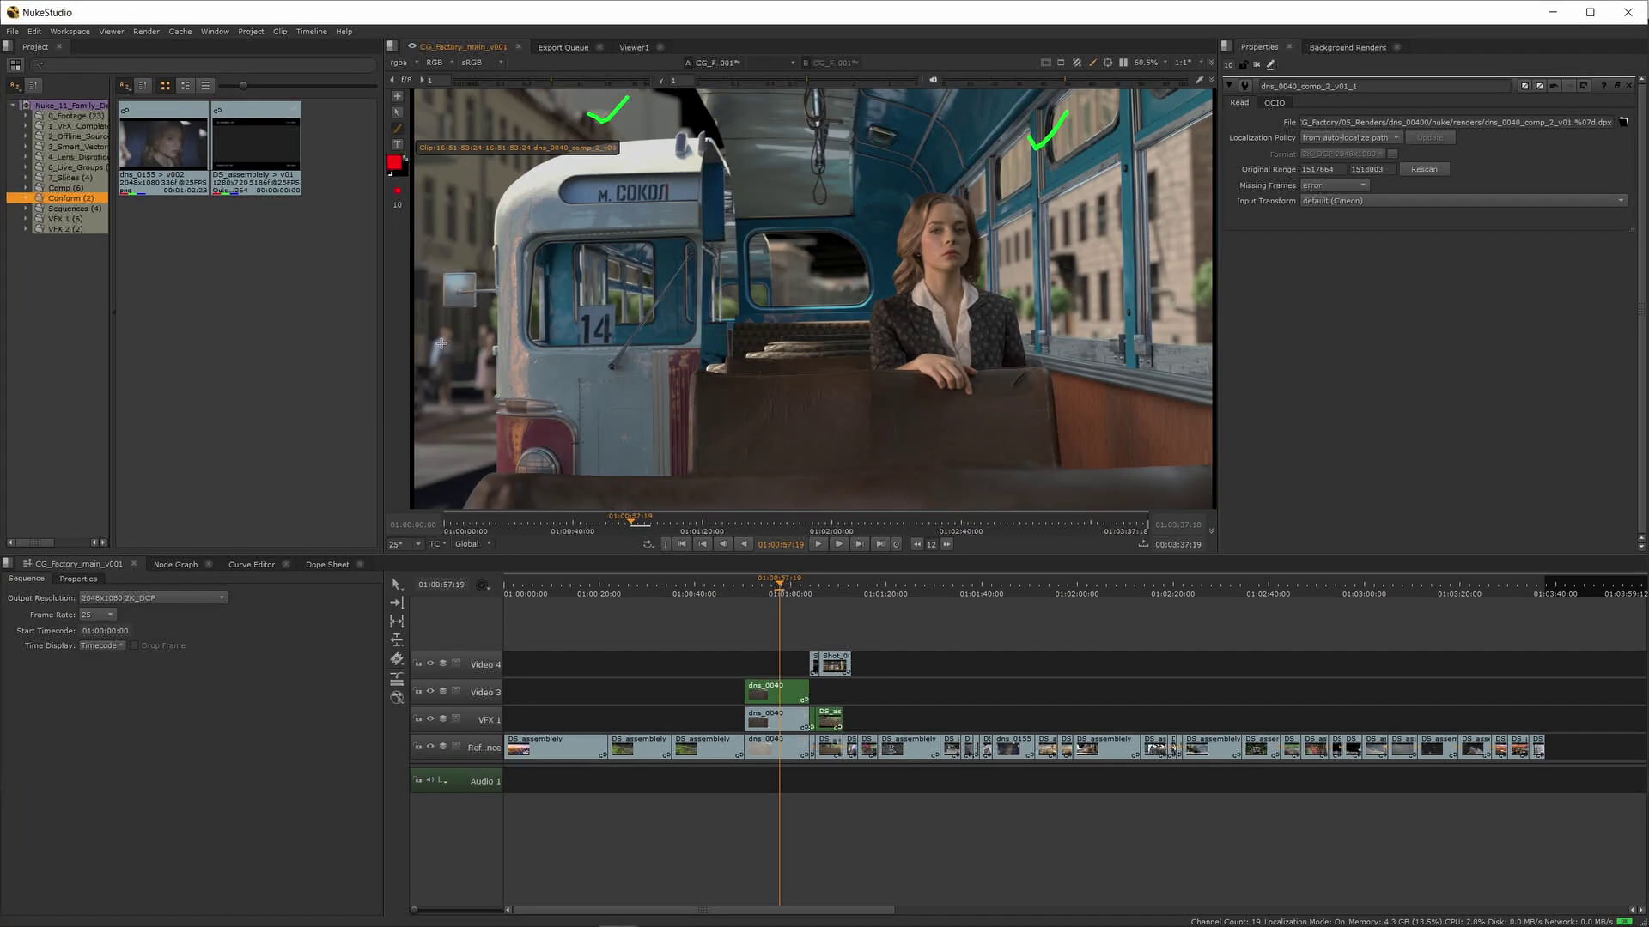
Step: Draw a red circle around the pedestrians to the left of the bus
{"action": "mouse_move", "coordinate": [442, 325]}
{"action": "left_mouse_down"}
{"action": "mouse_move", "coordinate": [431, 369]}
{"action": "mouse_move", "coordinate": [449, 320]}
{"action": "mouse_move", "coordinate": [431, 321]}
{"action": "left_mouse_up"}
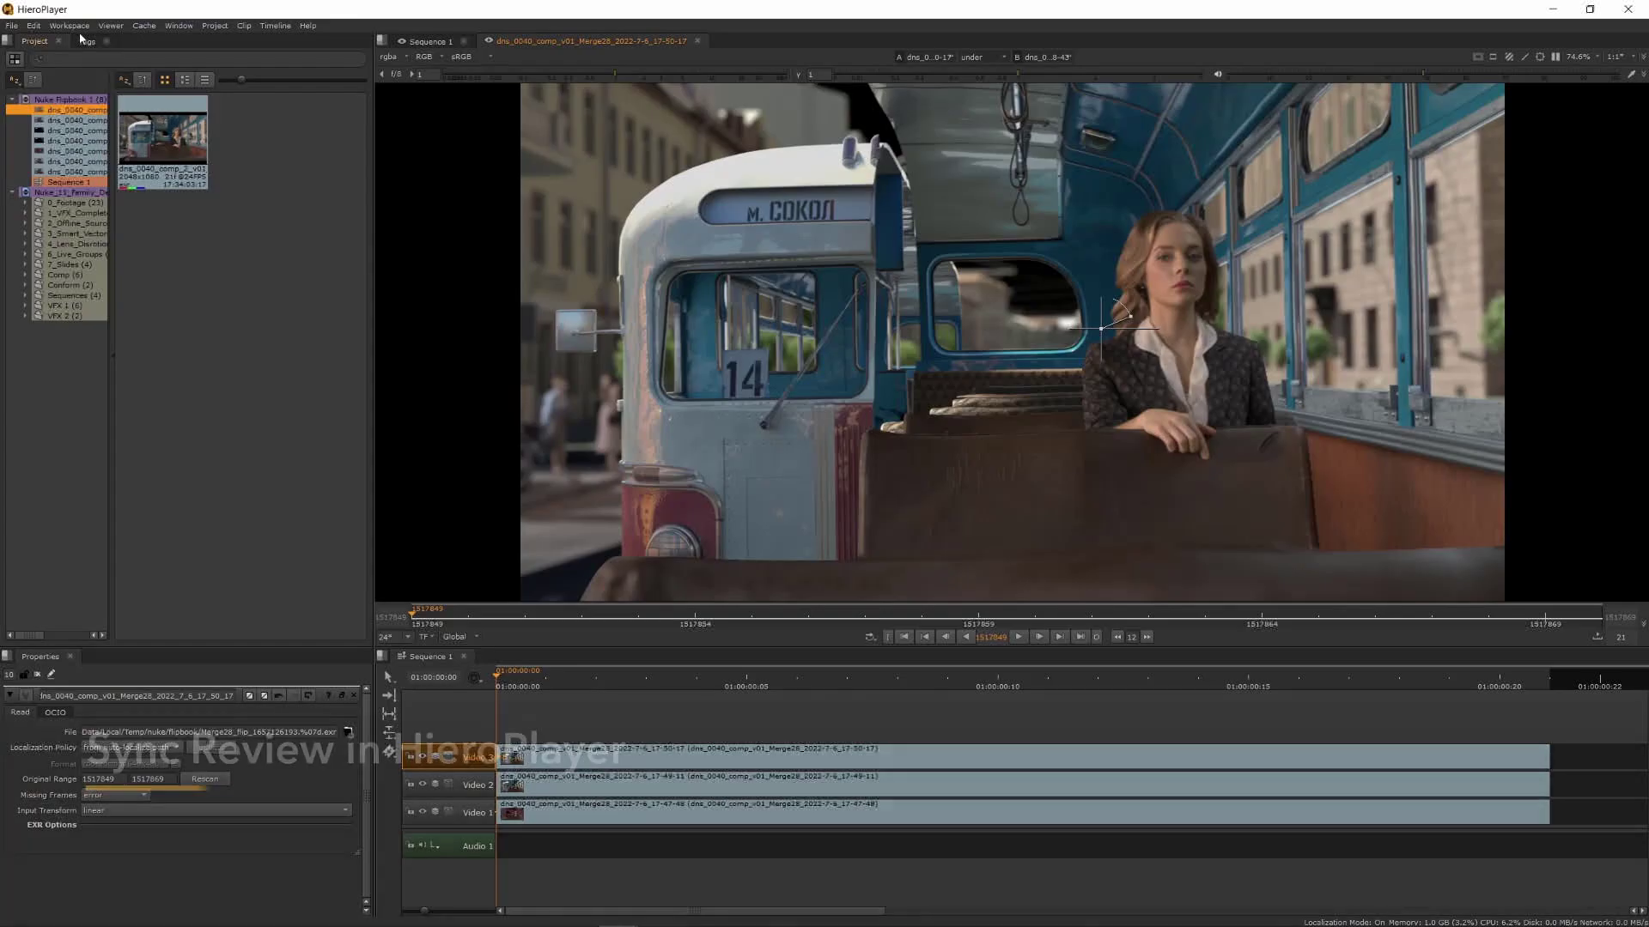
Step: Switch to the Sync Session layout, replace the participant name, and connect to the localhost session
{"action": "left_click", "coordinate": [69, 24]}
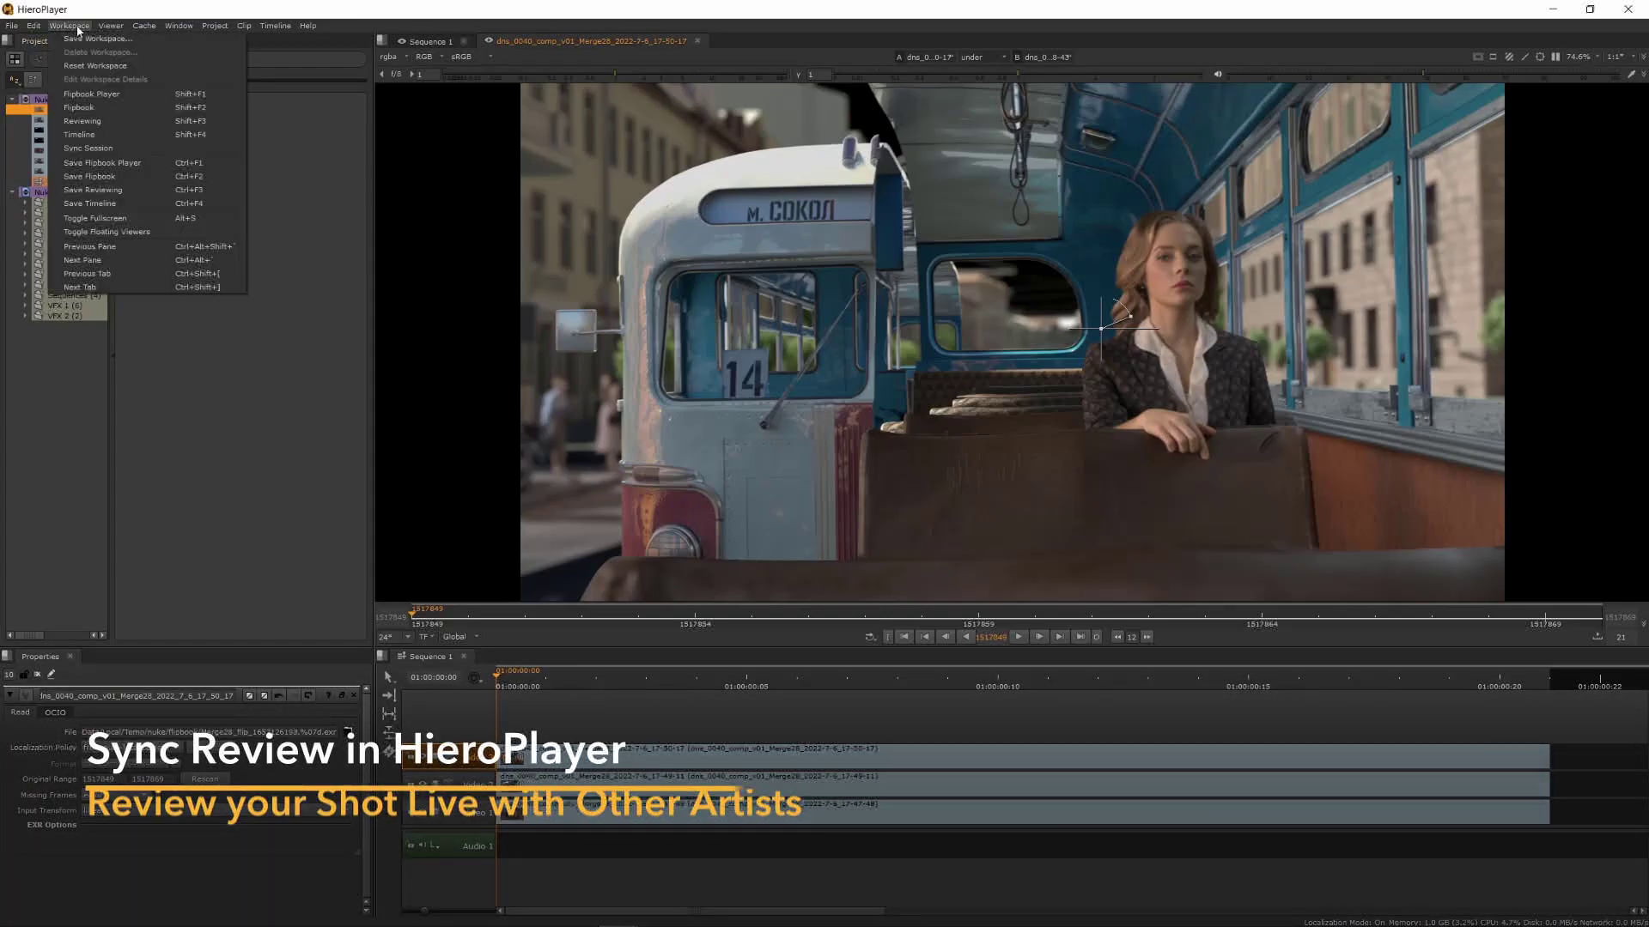
{"action": "left_click", "coordinate": [98, 148]}
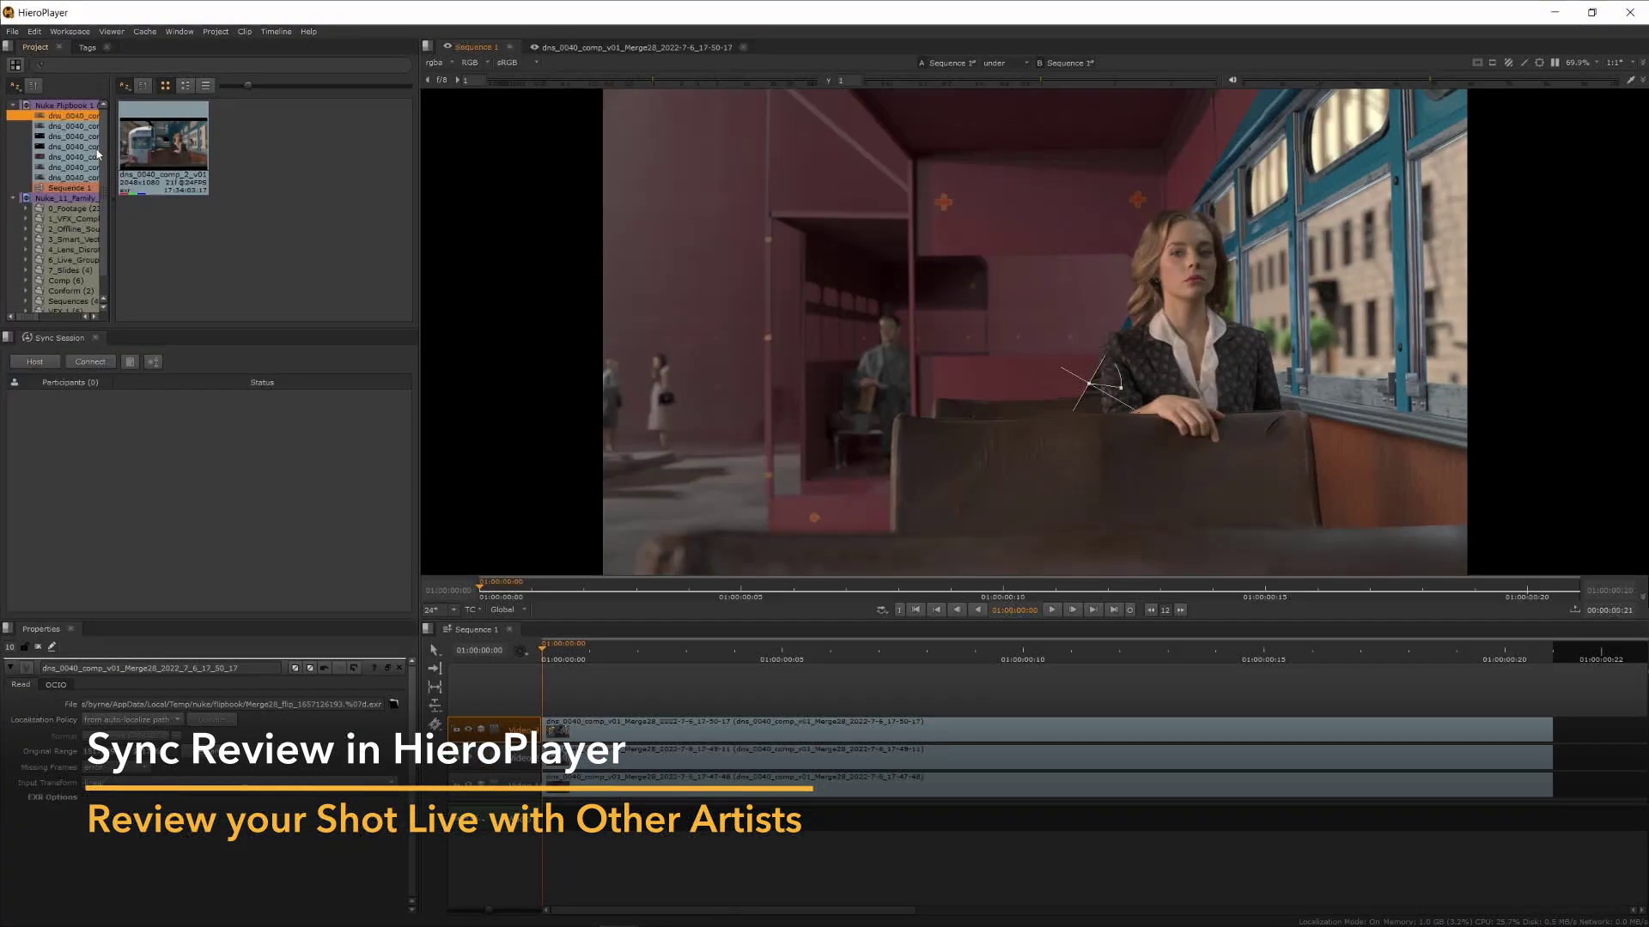
{"action": "left_click", "coordinate": [90, 361]}
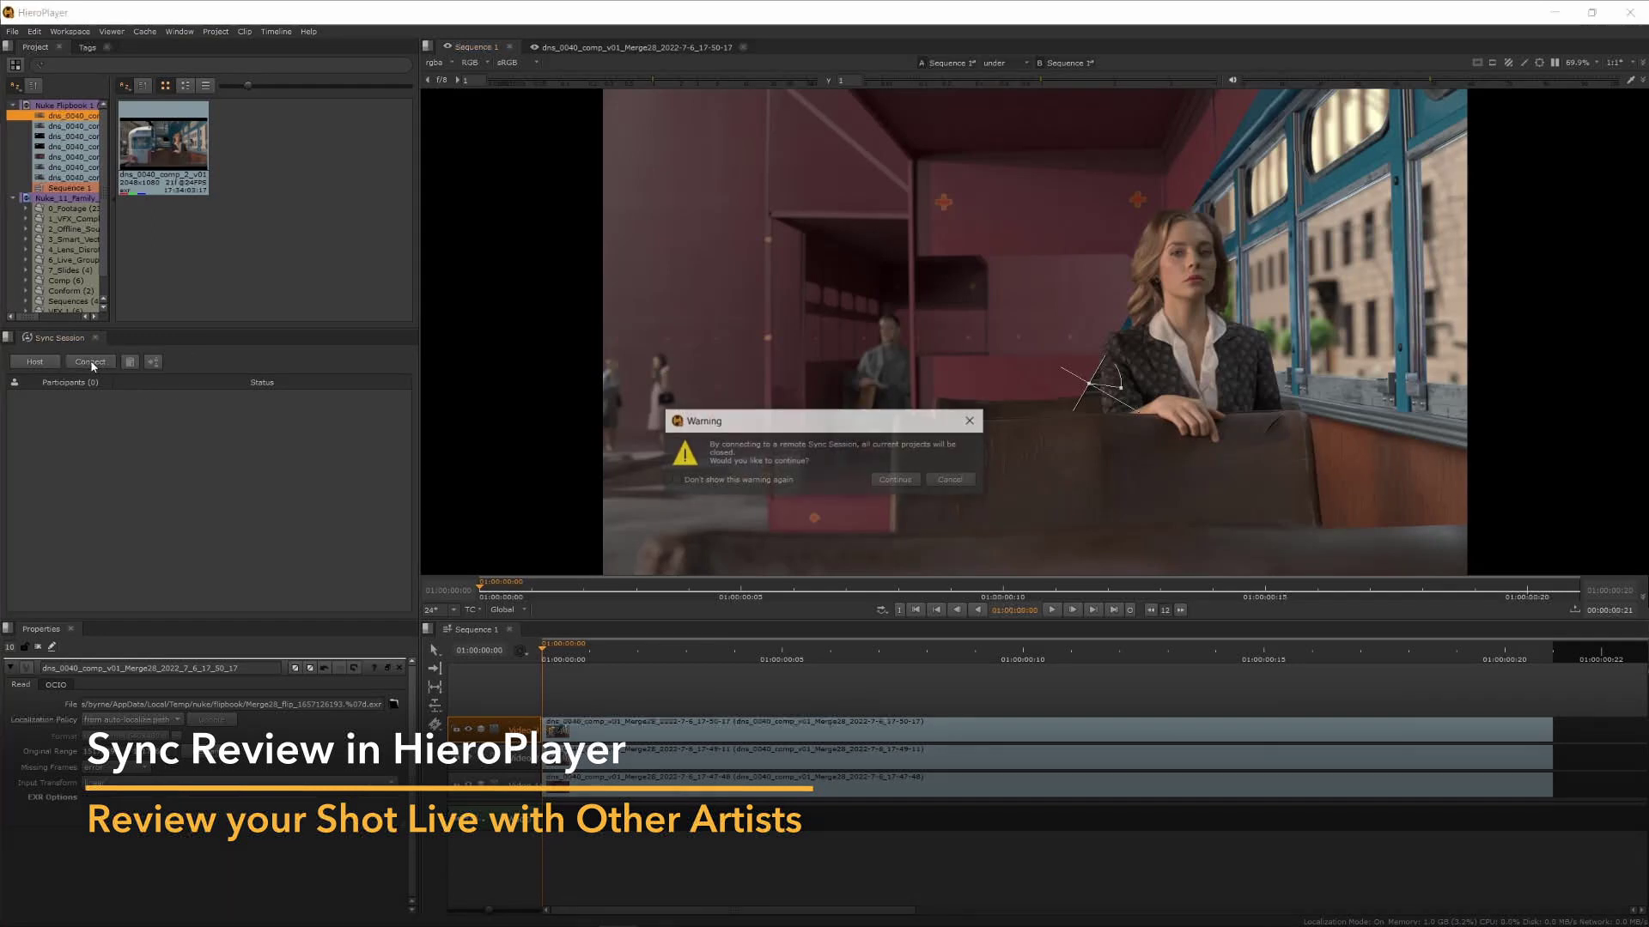
{"action": "left_click", "coordinate": [889, 480]}
{"action": "left_click_drag", "start_coordinate": [830, 424], "coordinate": [765, 427]}
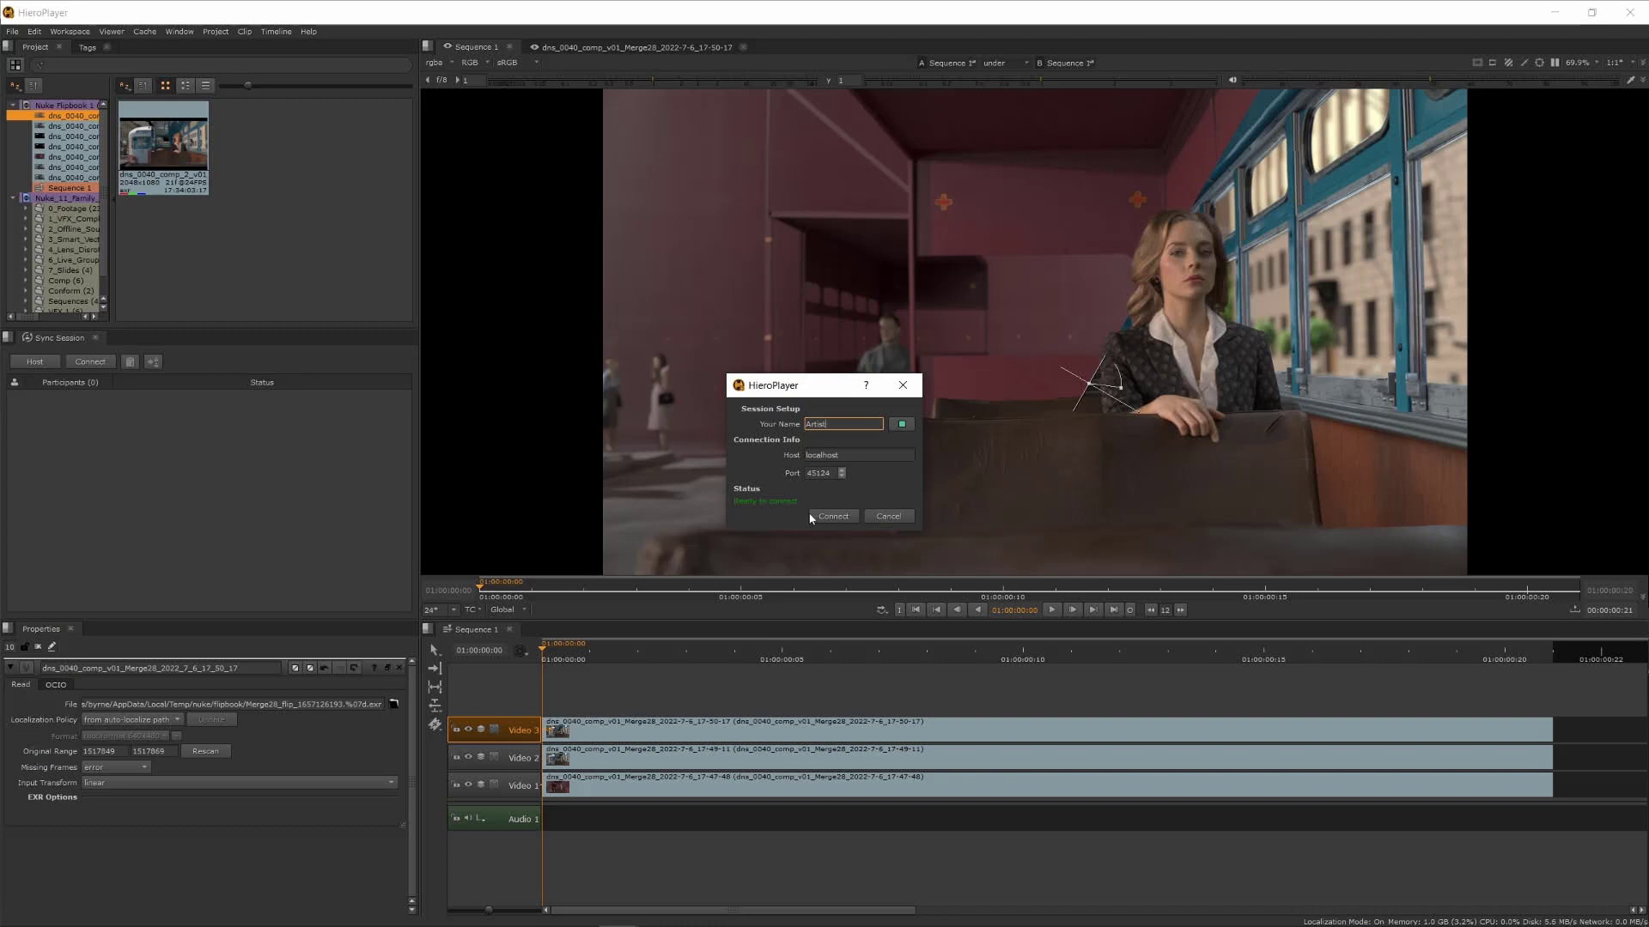
{"action": "left_click", "coordinate": [839, 520]}
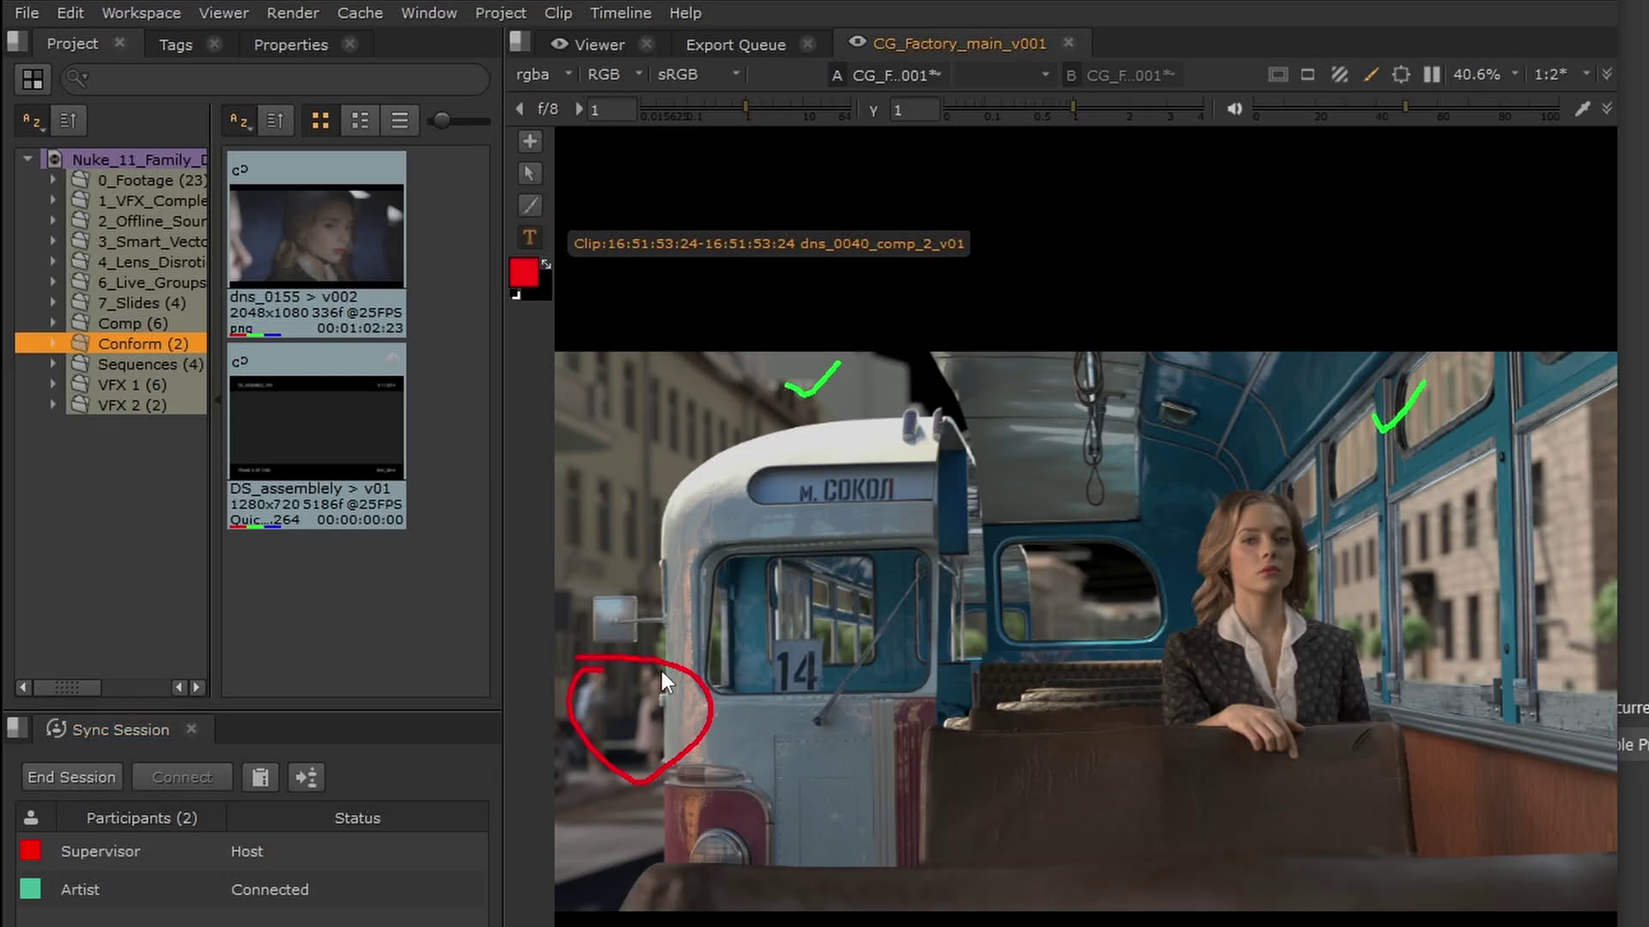
Step: Place a pale cyan 'Too bright.' text note beside the red circle on dns_0040's bus sign
{"action": "left_click", "coordinate": [753, 678]}
{"action": "type", "text": "Too bright."}
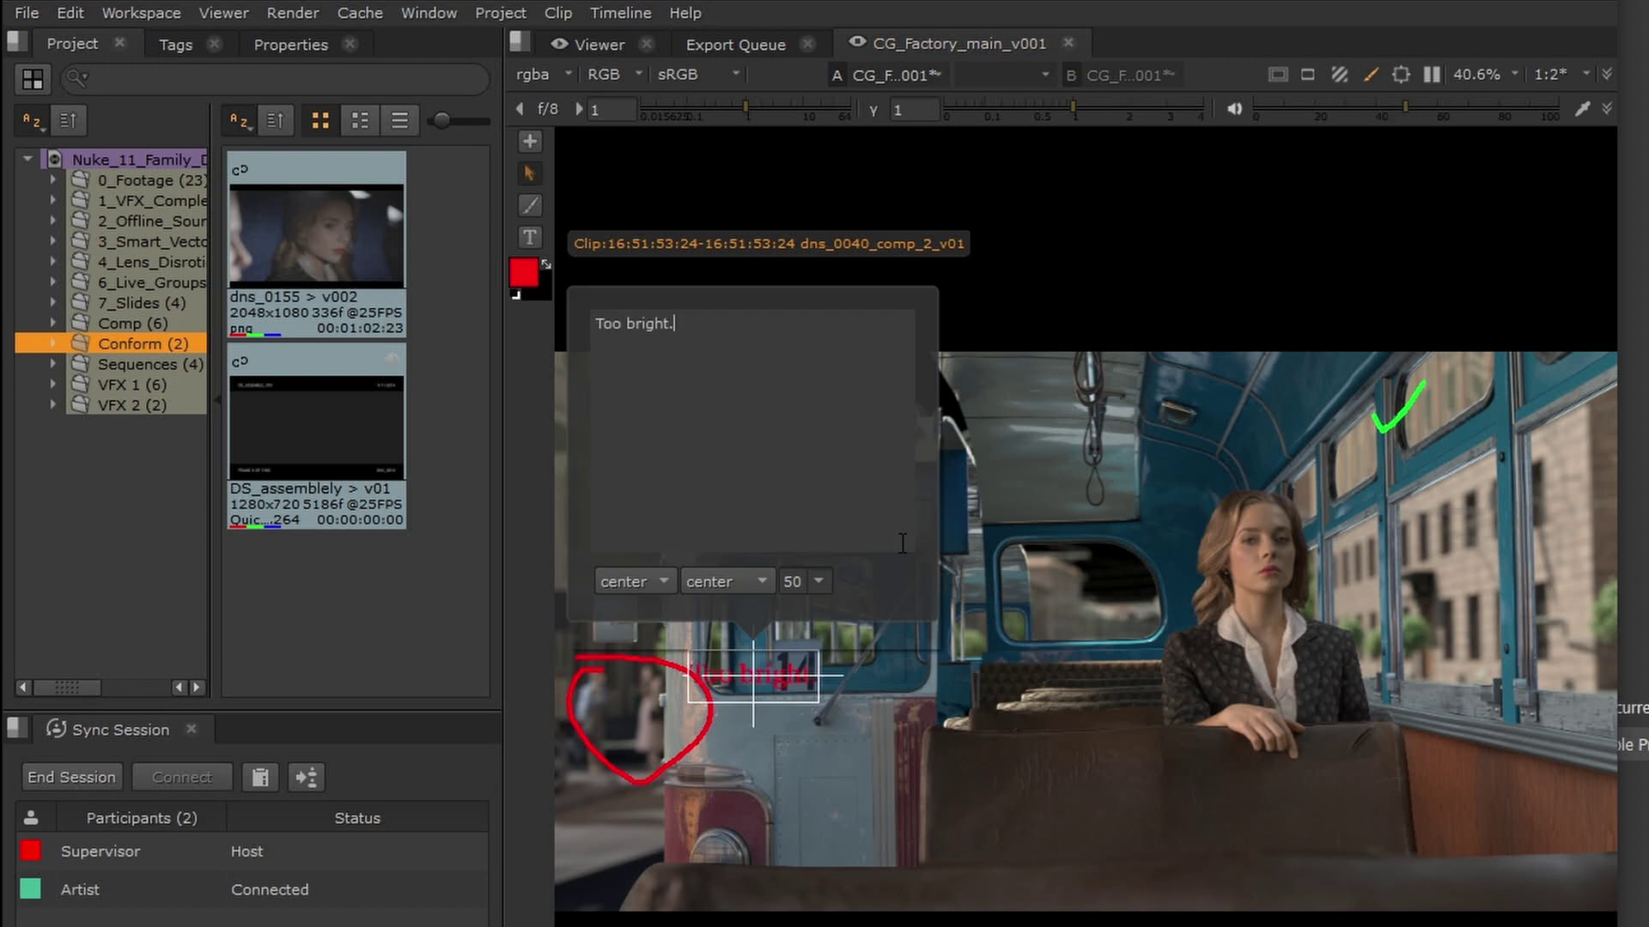
{"action": "left_click", "coordinate": [523, 273]}
{"action": "left_click_drag", "start_coordinate": [697, 276], "coordinate": [666, 260]}
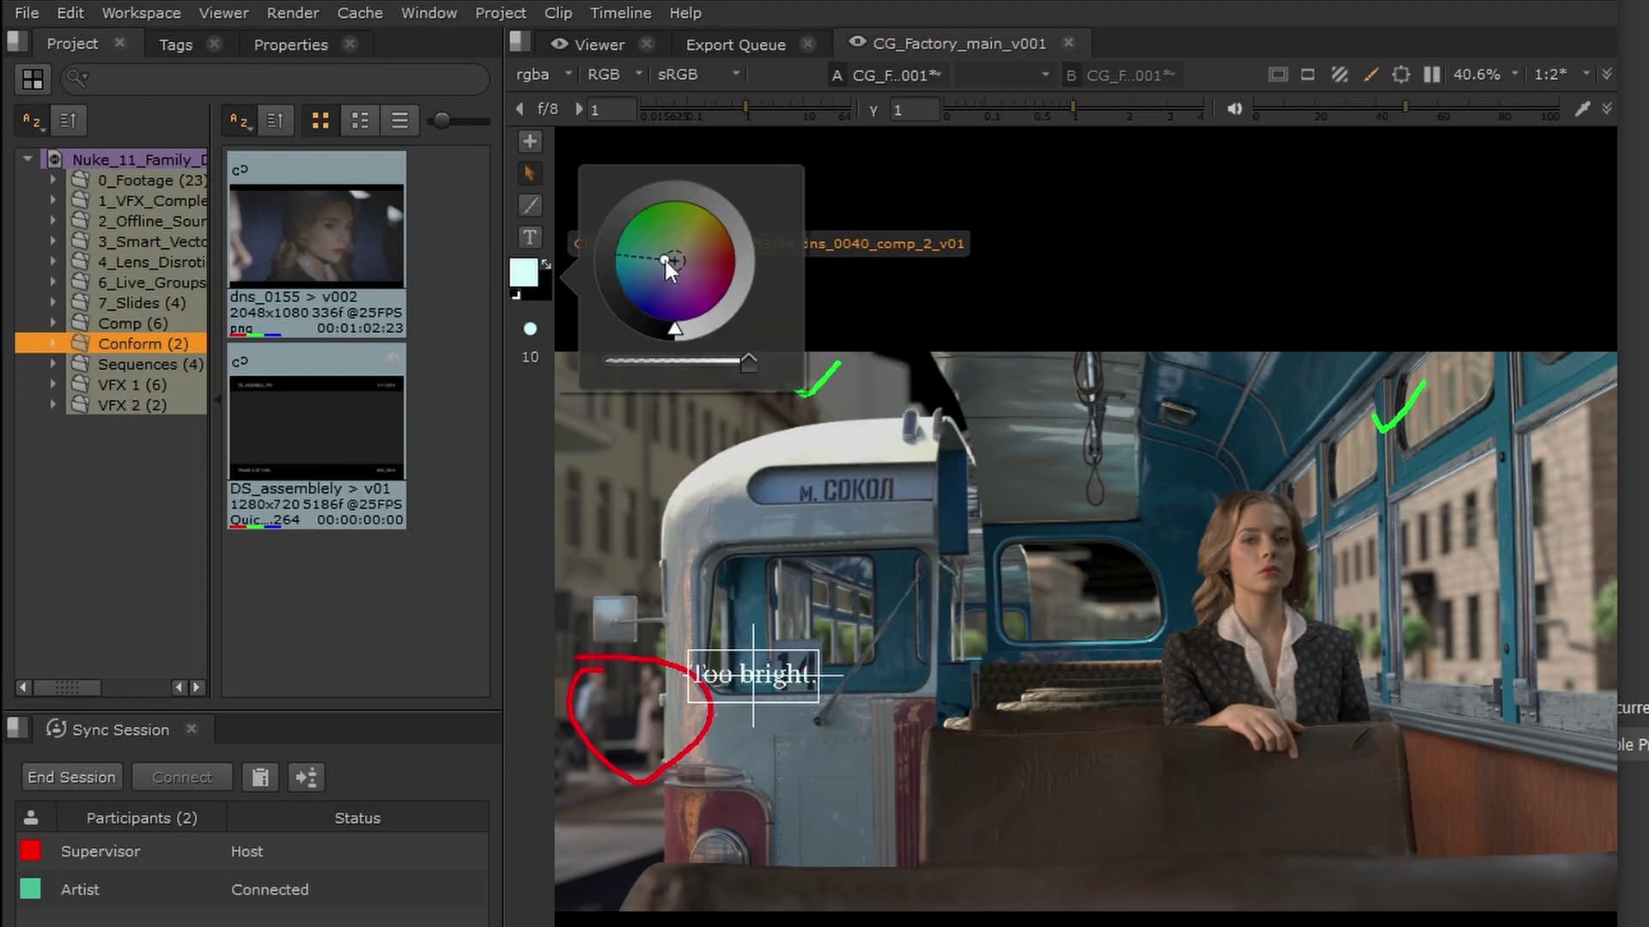